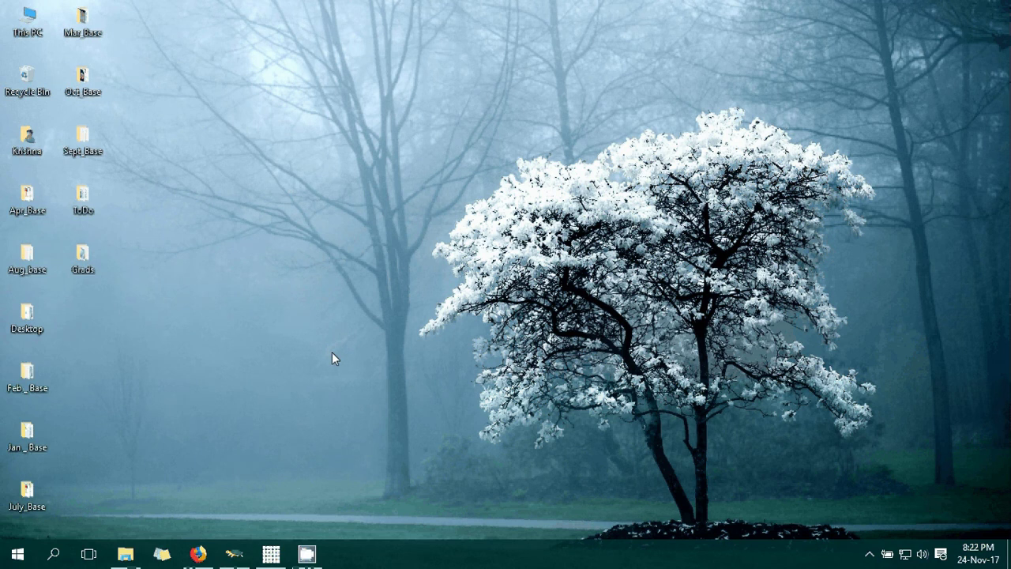
Open the desktop Grads folder to list PaxHeaders.23690, g2ctl.pl and the GRB2 file
{"action": "left_click", "coordinate": [90, 274]}
{"action": "double_click", "coordinate": [89, 274]}
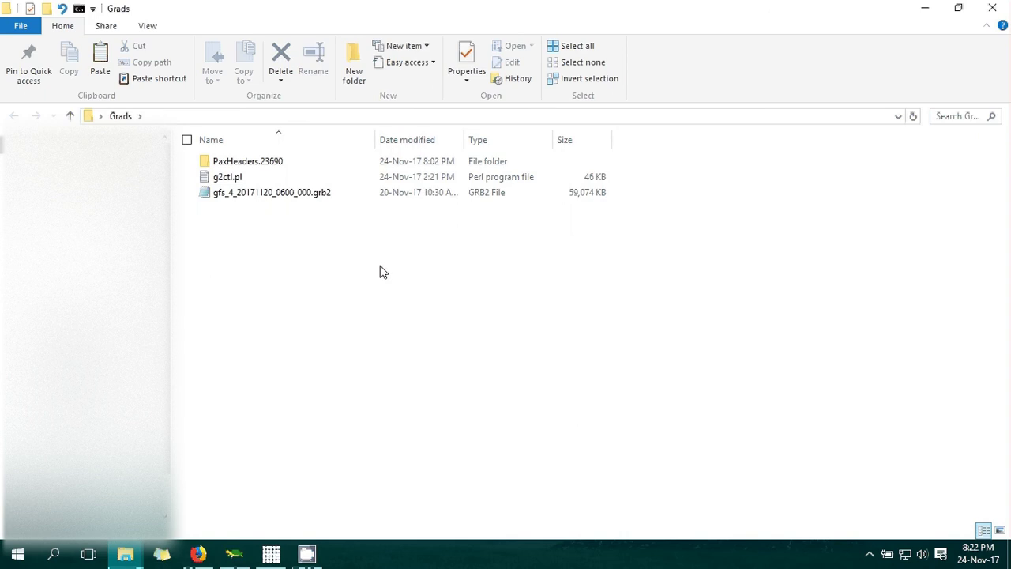
Open the 'g2ctl script' link from the Requirements section in a new Firefox tab
{"action": "left_click", "coordinate": [197, 553]}
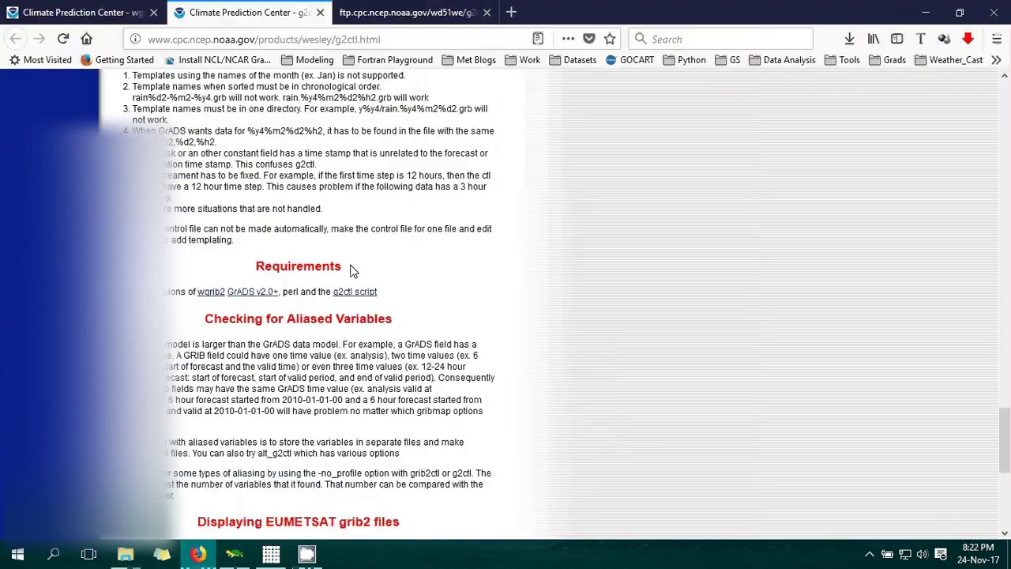
{"action": "scroll", "coordinate": [353, 265], "scroll_direction": "up", "scroll_amount": 3}
{"action": "scroll", "coordinate": [353, 251], "scroll_direction": "up", "scroll_amount": 3}
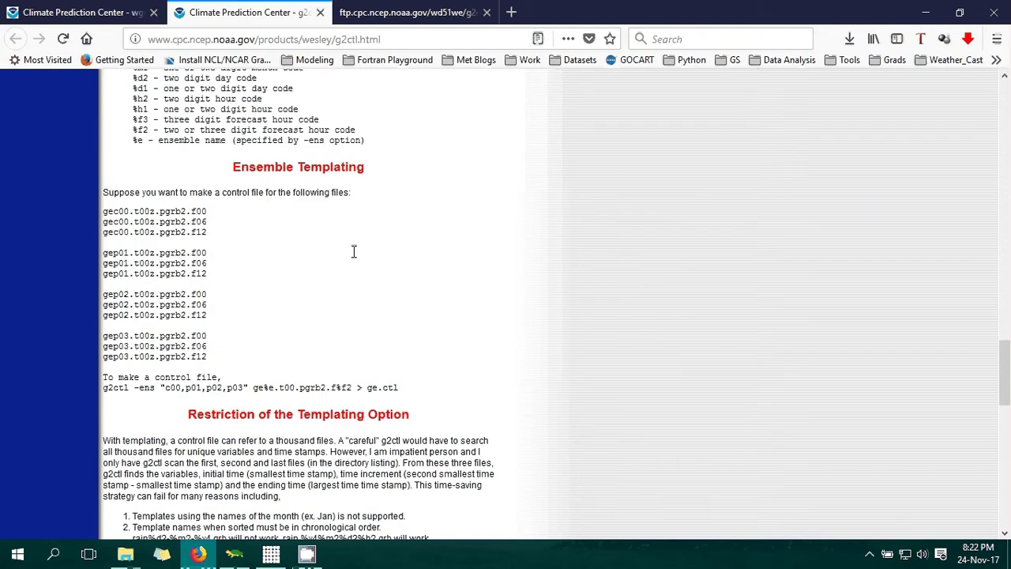
{"action": "scroll", "coordinate": [352, 252], "scroll_direction": "down", "scroll_amount": 4}
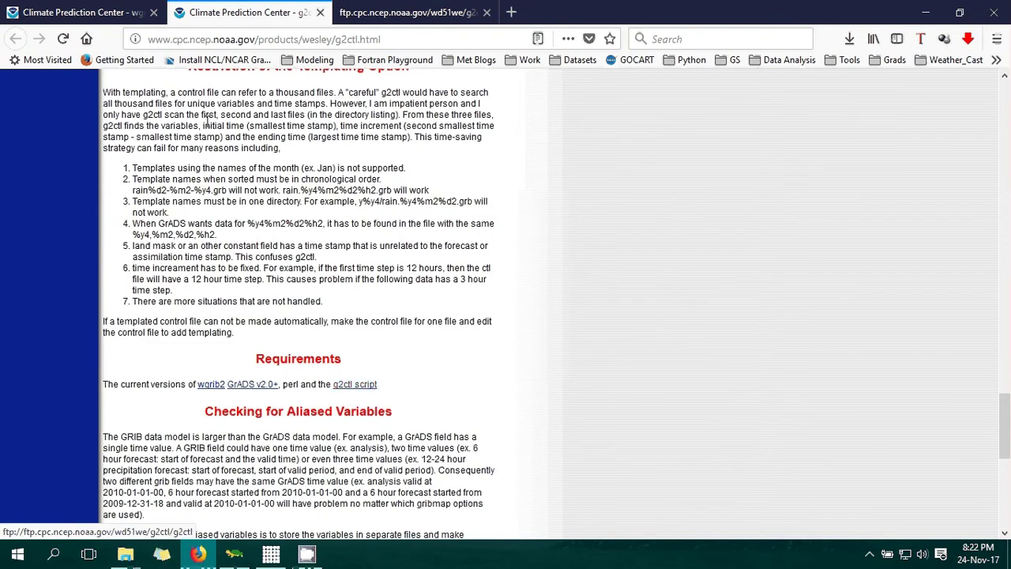
{"action": "left_click", "coordinate": [187, 40]}
{"action": "left_click", "coordinate": [348, 251]}
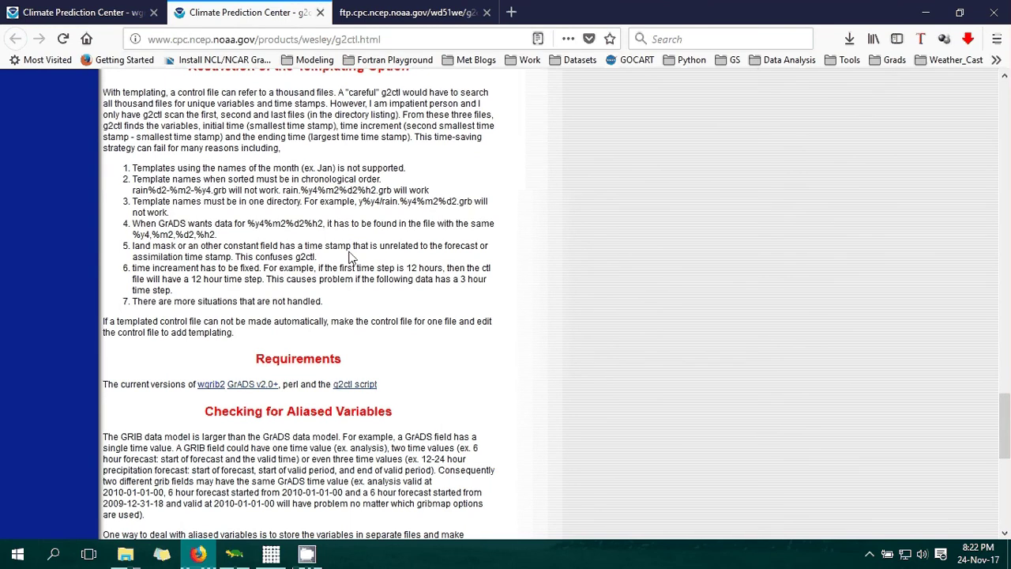
{"action": "right_click", "coordinate": [367, 387]}
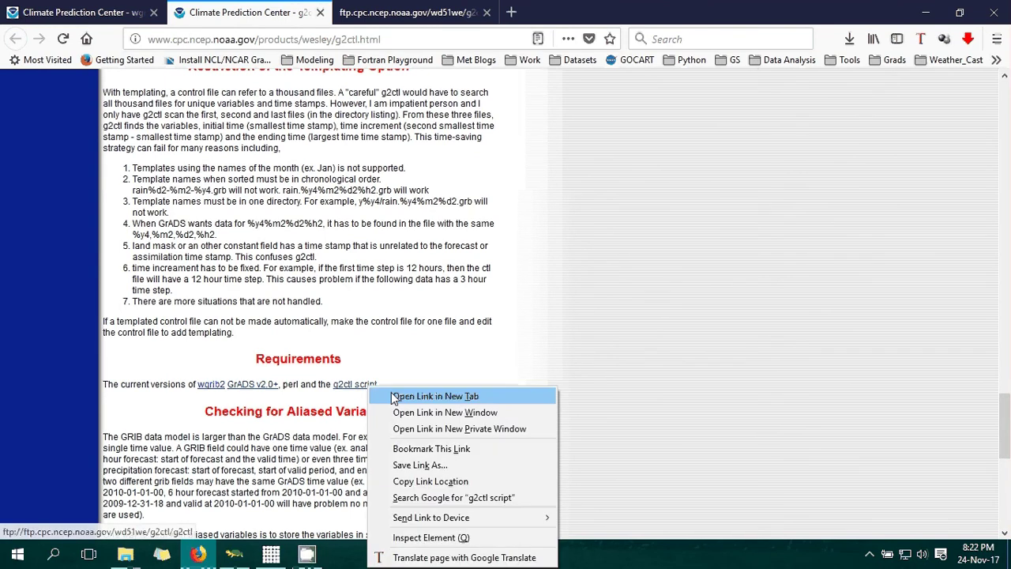
{"action": "left_click", "coordinate": [391, 393]}
{"action": "key", "text": "ctrl+Tab"}
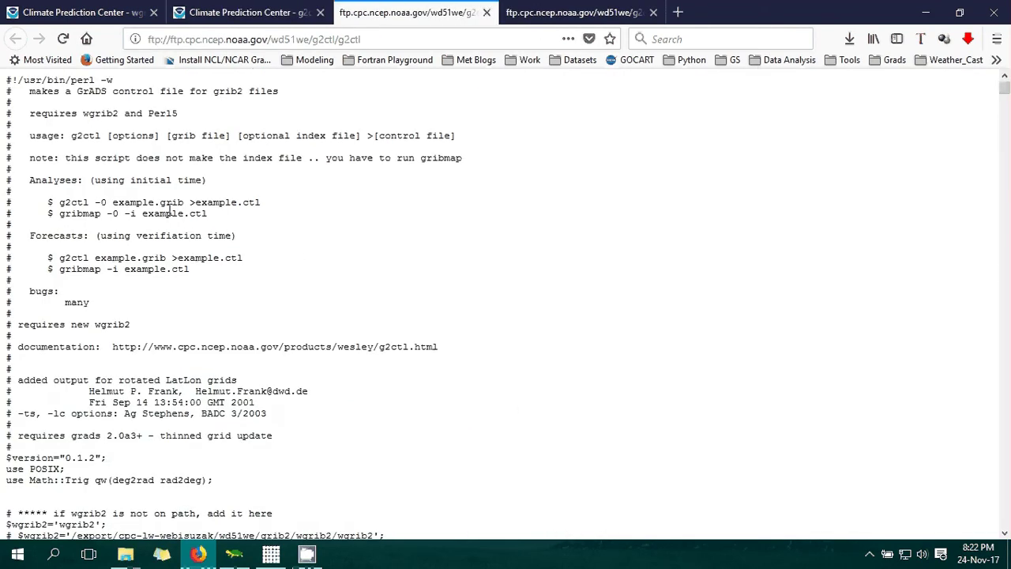
Start saving the g2ctl script page to disk as g2ctl
{"action": "key", "text": "F12"}
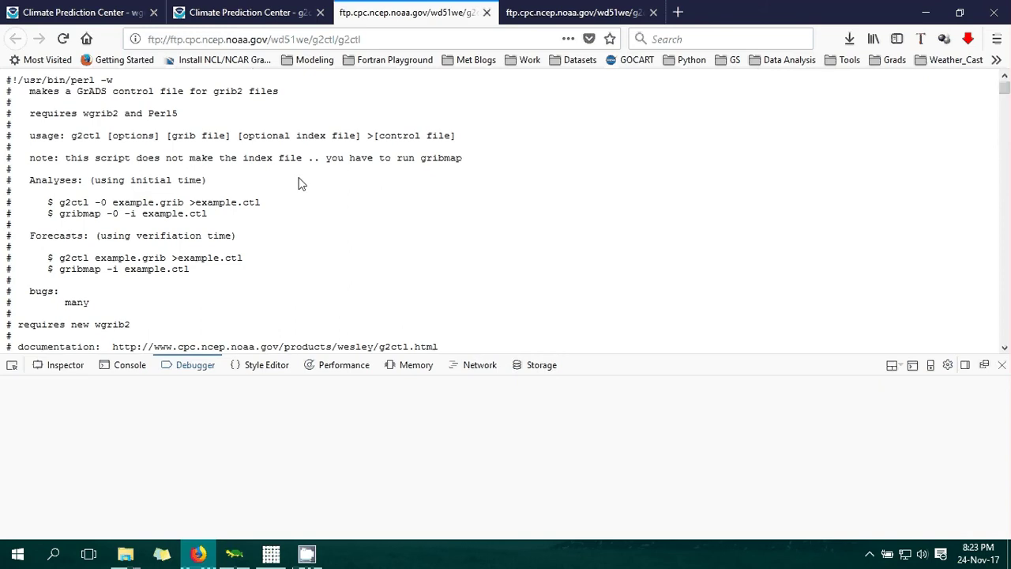
{"action": "left_click", "coordinate": [1001, 364]}
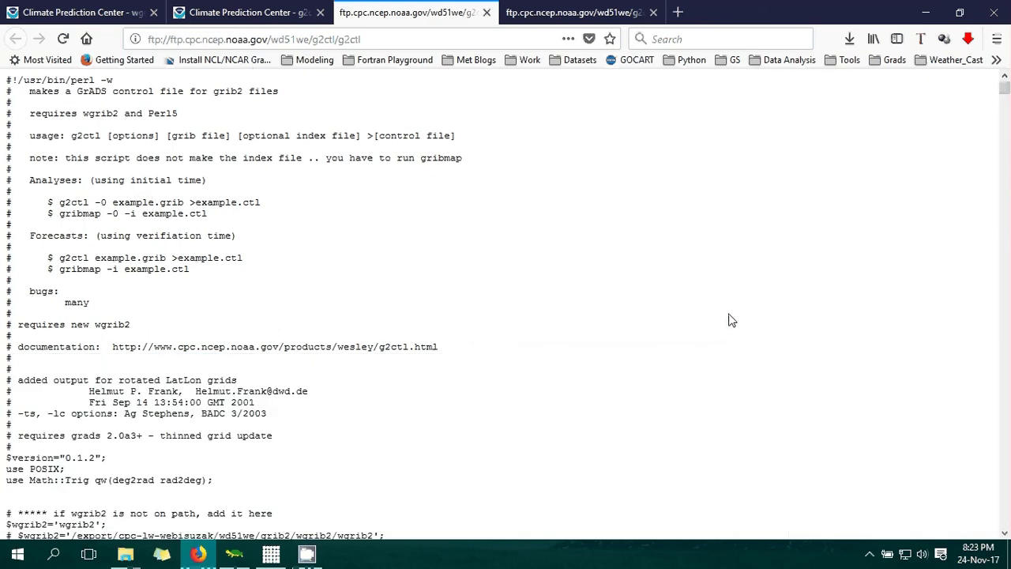
{"action": "key", "text": "ctrl+s"}
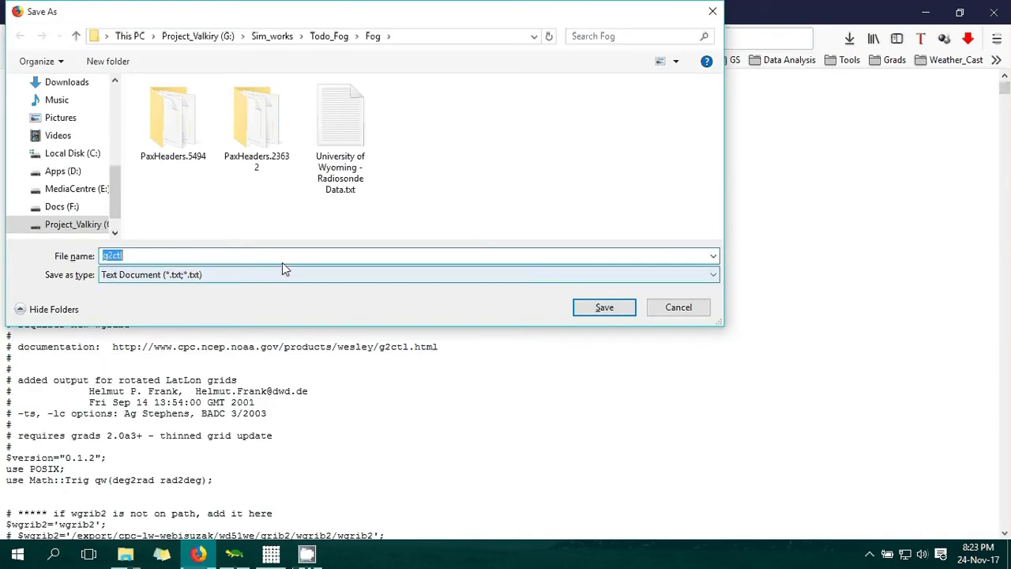
{"action": "left_click", "coordinate": [113, 188]}
{"action": "scroll", "coordinate": [116, 184], "scroll_direction": "up", "scroll_amount": 5}
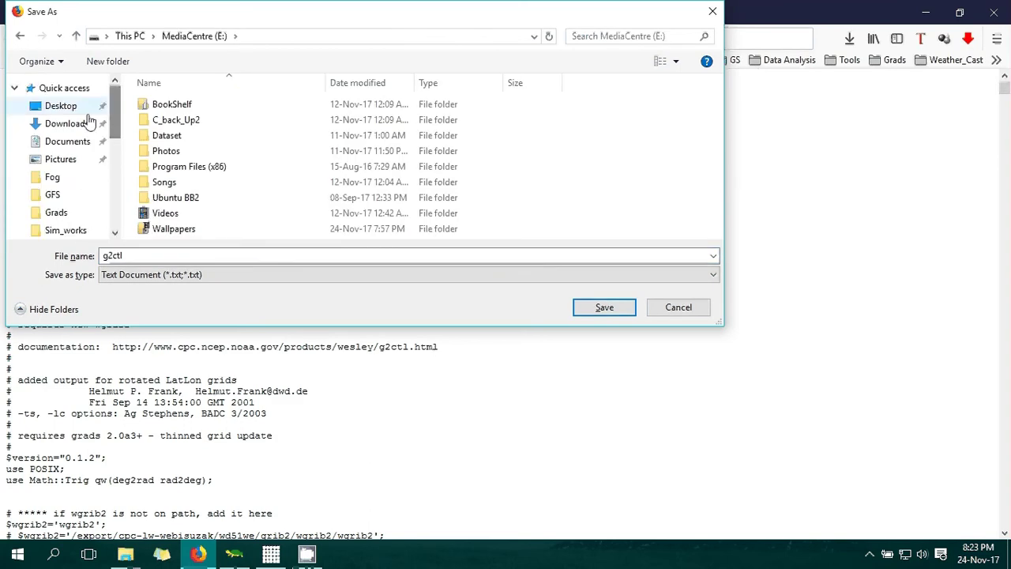
{"action": "left_click", "coordinate": [67, 195]}
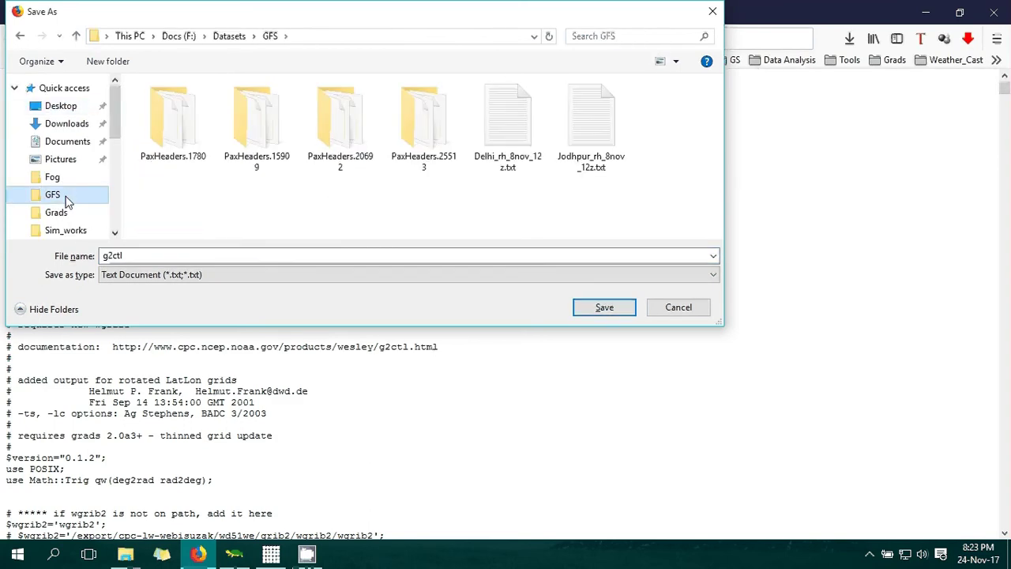
{"action": "left_click", "coordinate": [61, 213]}
{"action": "left_click", "coordinate": [180, 256]}
{"action": "left_click", "coordinate": [173, 257]}
{"action": "type", "text": ".pl"}
{"action": "key", "text": "Tab"}
{"action": "key", "text": "Down"}
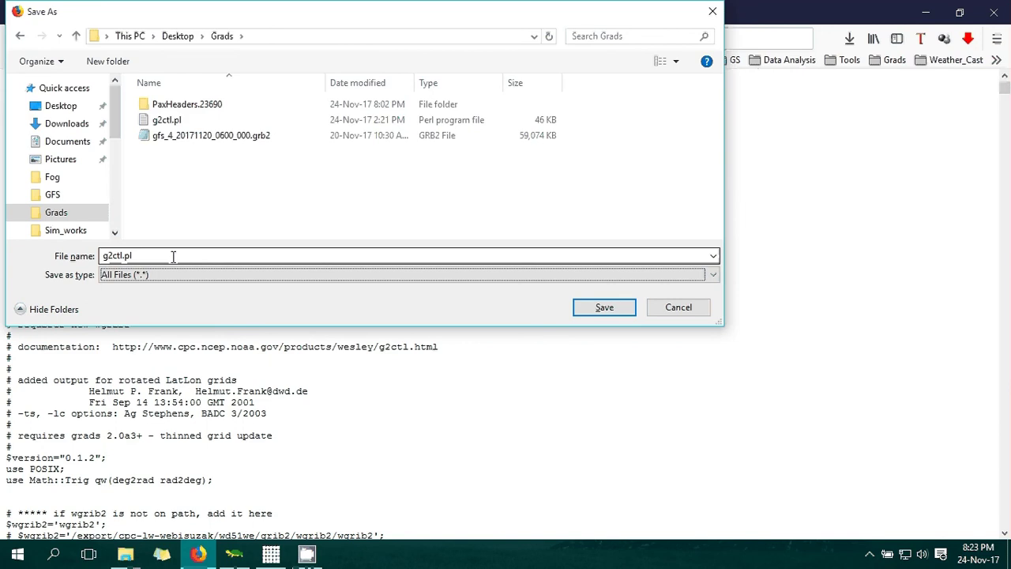
{"action": "key", "text": "Return"}
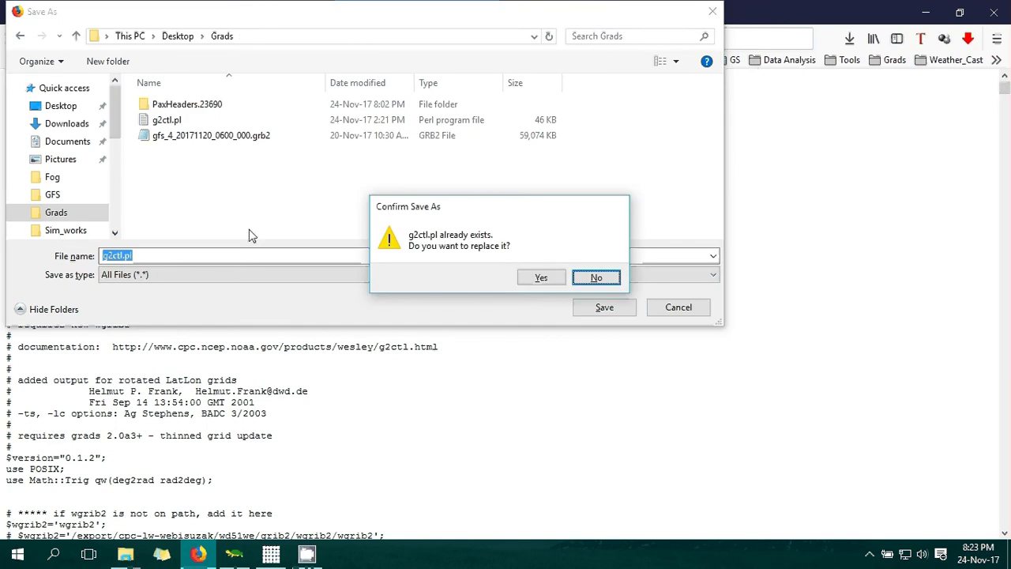
{"action": "left_click", "coordinate": [596, 278]}
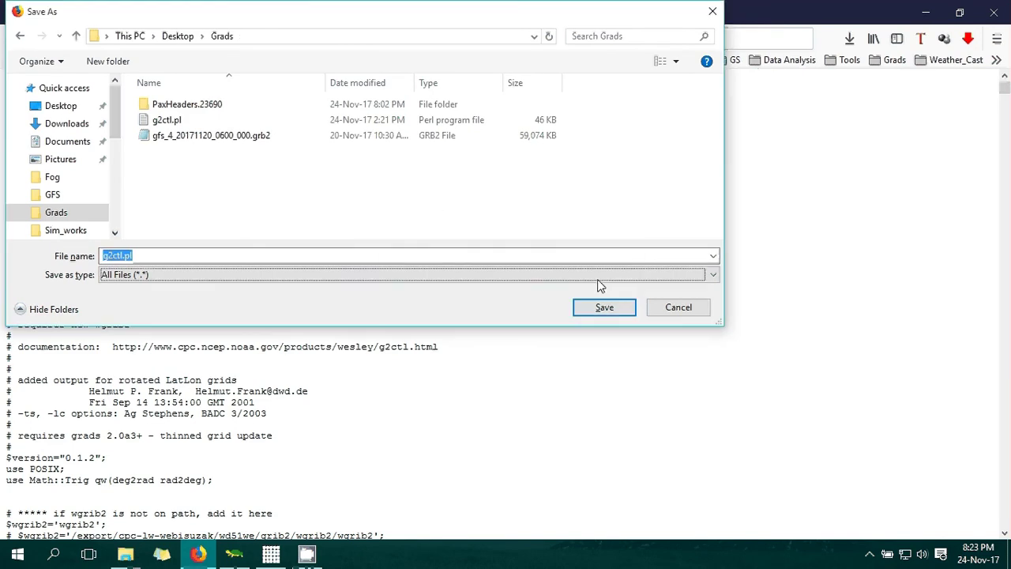
{"action": "left_click", "coordinate": [680, 310]}
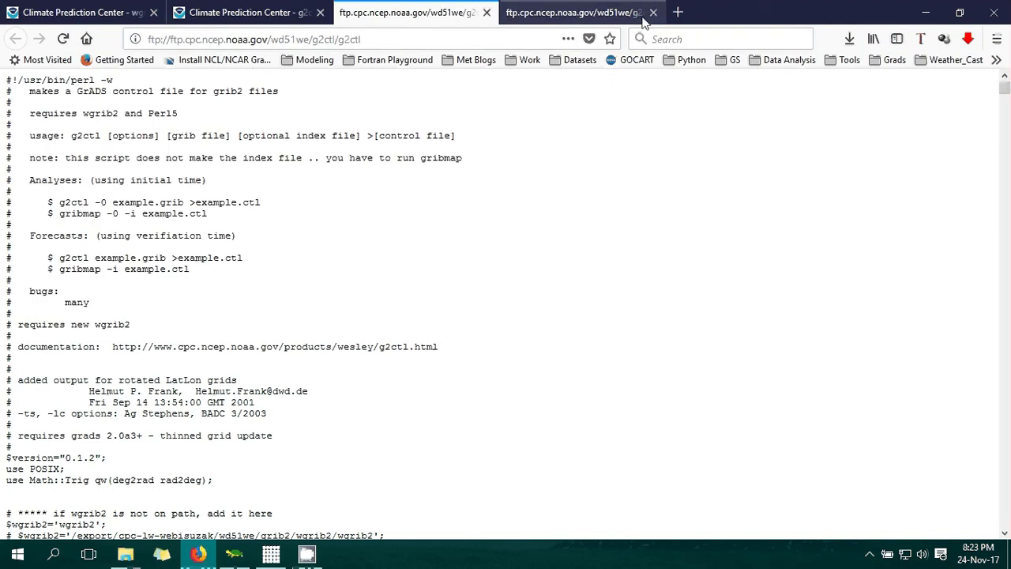
{"action": "left_click", "coordinate": [219, 8]}
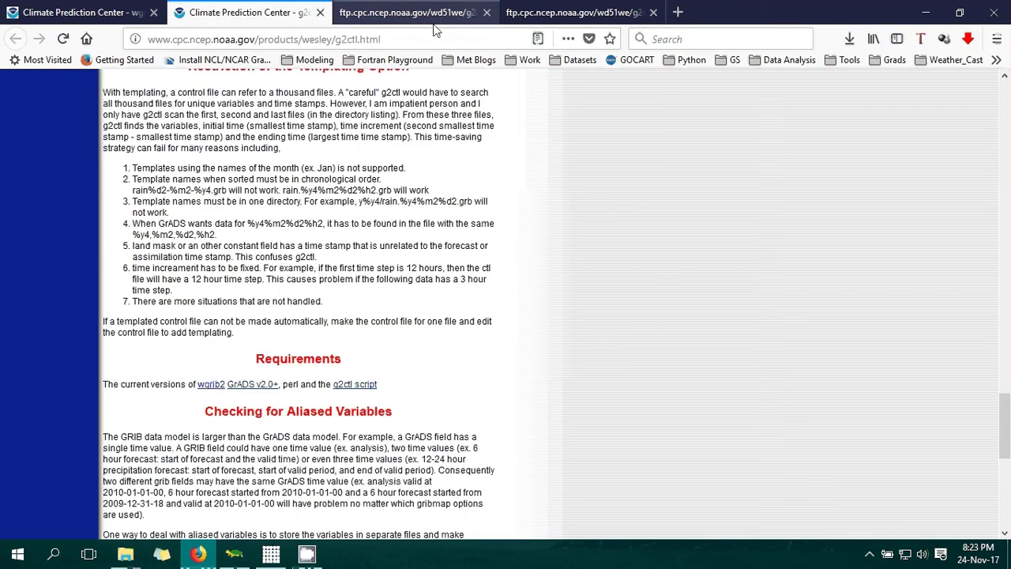
{"action": "left_click", "coordinate": [582, 10]}
{"action": "left_click", "coordinate": [675, 11]}
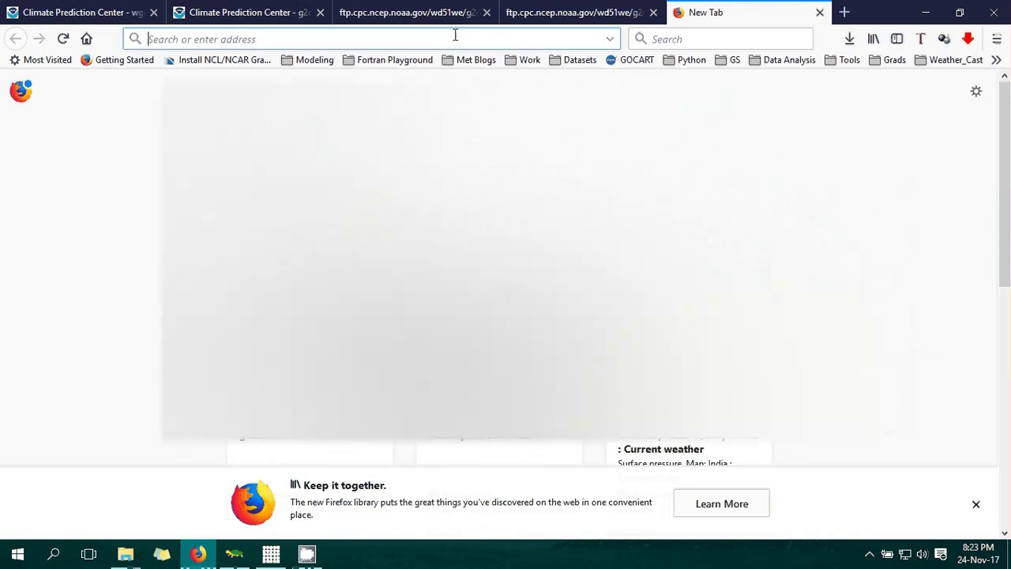
{"action": "type", "text": "Perl"}
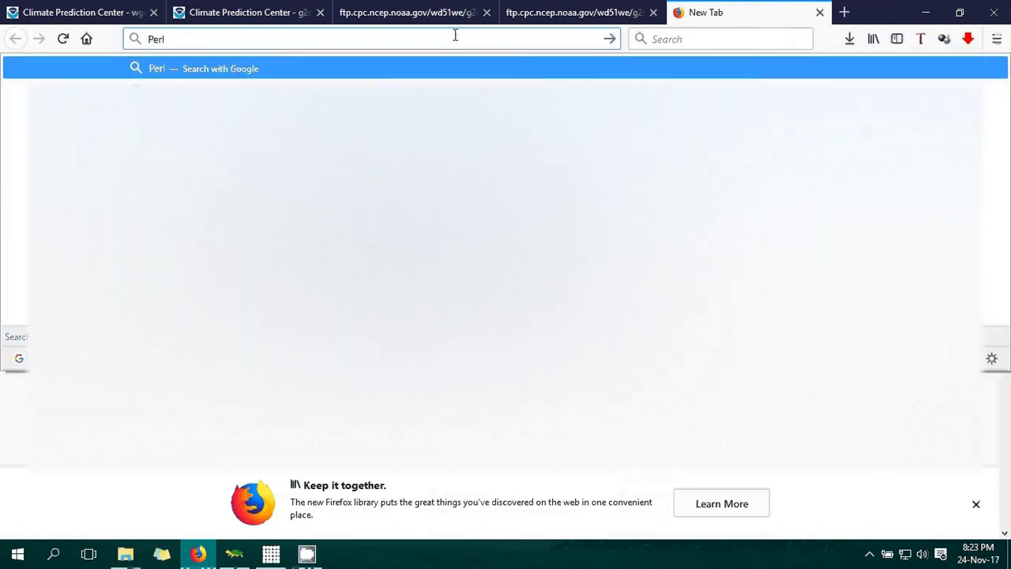
{"action": "key", "text": "Return"}
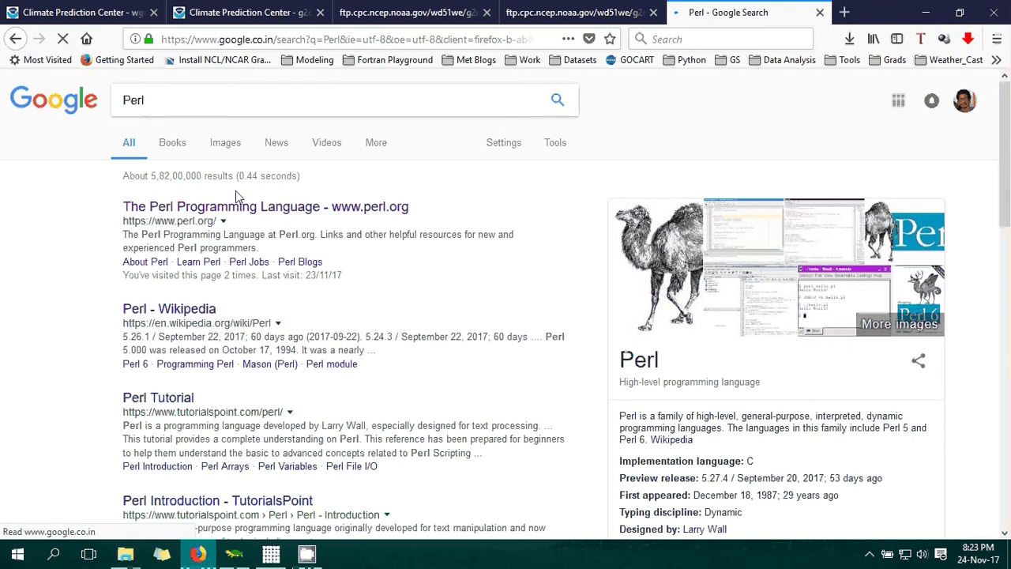
{"action": "left_click", "coordinate": [243, 206]}
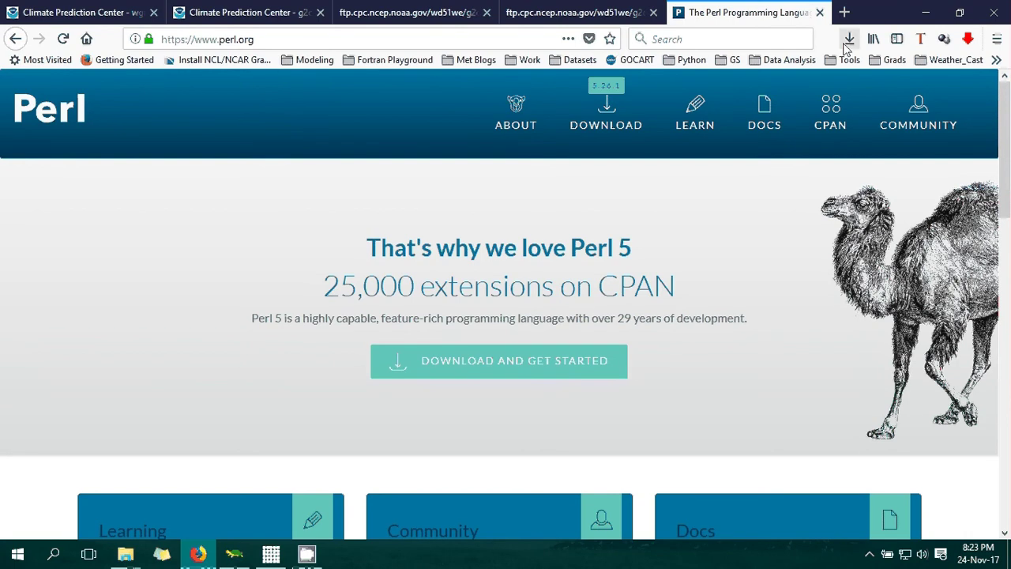
{"action": "left_click", "coordinate": [820, 13]}
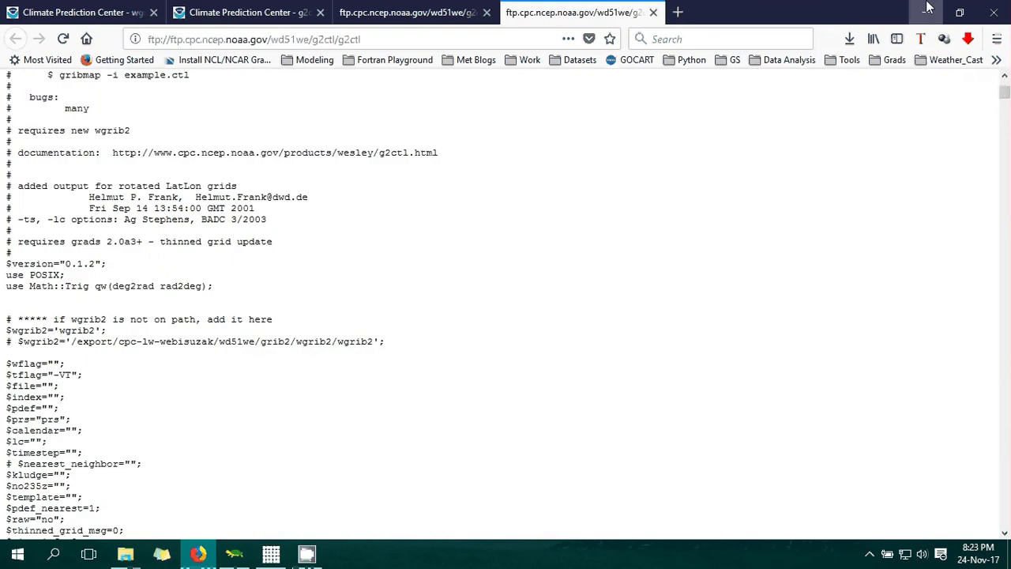
Minimise Firefox, launch the OpenGrADS console, then minimise it to reveal the Grads folder
{"action": "left_click", "coordinate": [928, 9]}
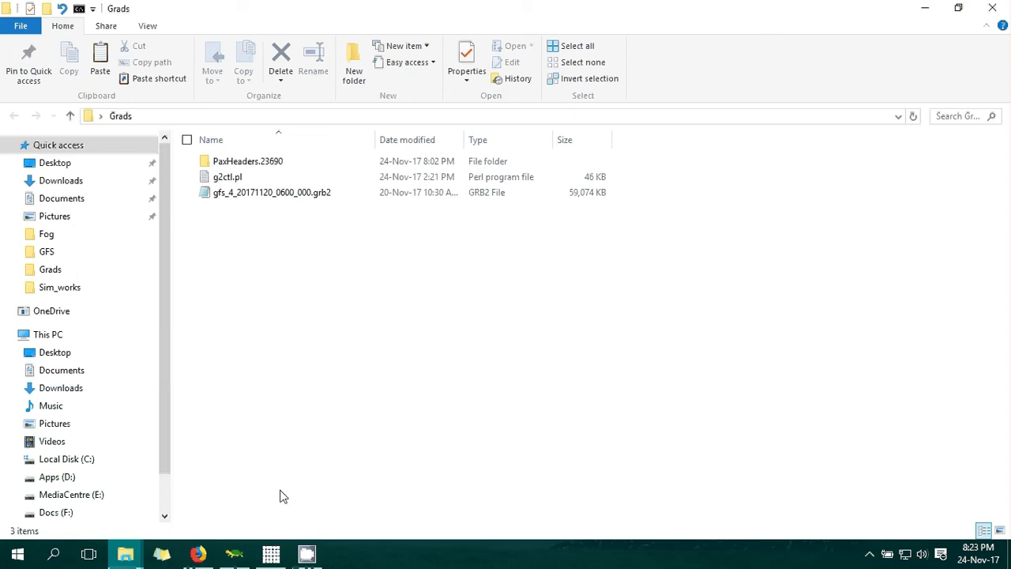
{"action": "left_click", "coordinate": [234, 552]}
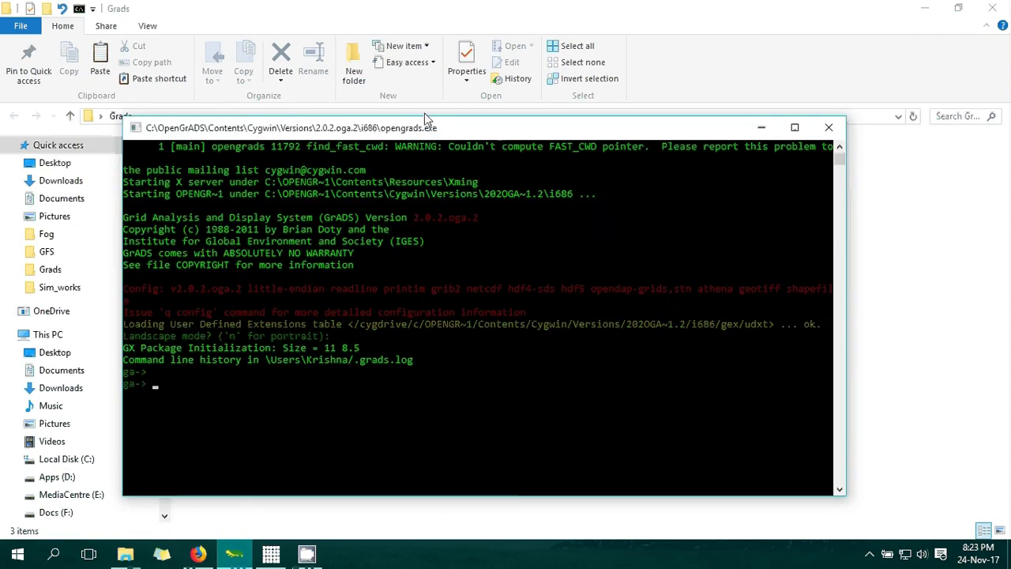
{"action": "mouse_move", "coordinate": [423, 127]}
{"action": "left_mouse_down"}
{"action": "mouse_move", "coordinate": [591, 144]}
{"action": "mouse_move", "coordinate": [437, 120]}
{"action": "left_mouse_up"}
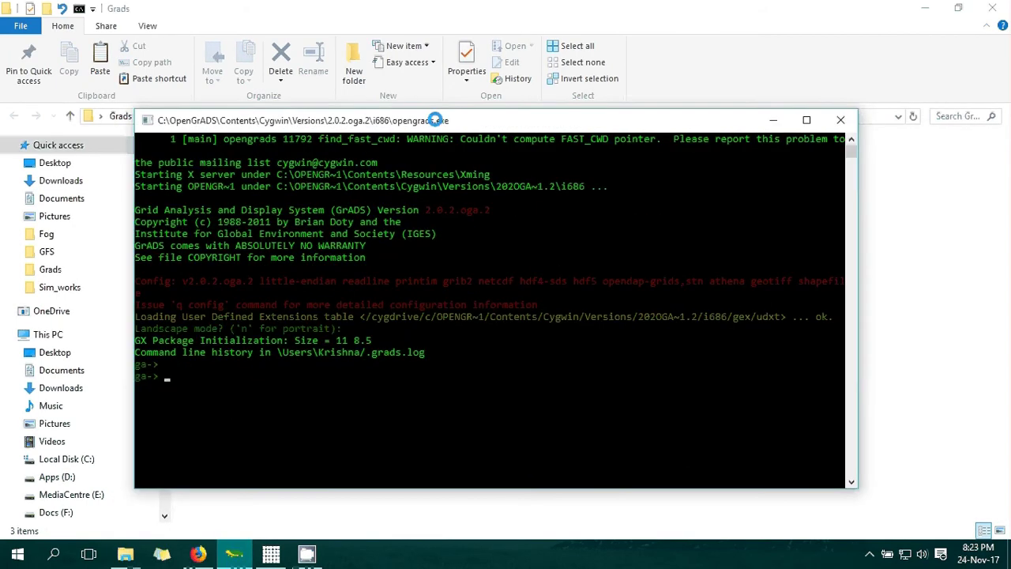
{"action": "left_click", "coordinate": [777, 118]}
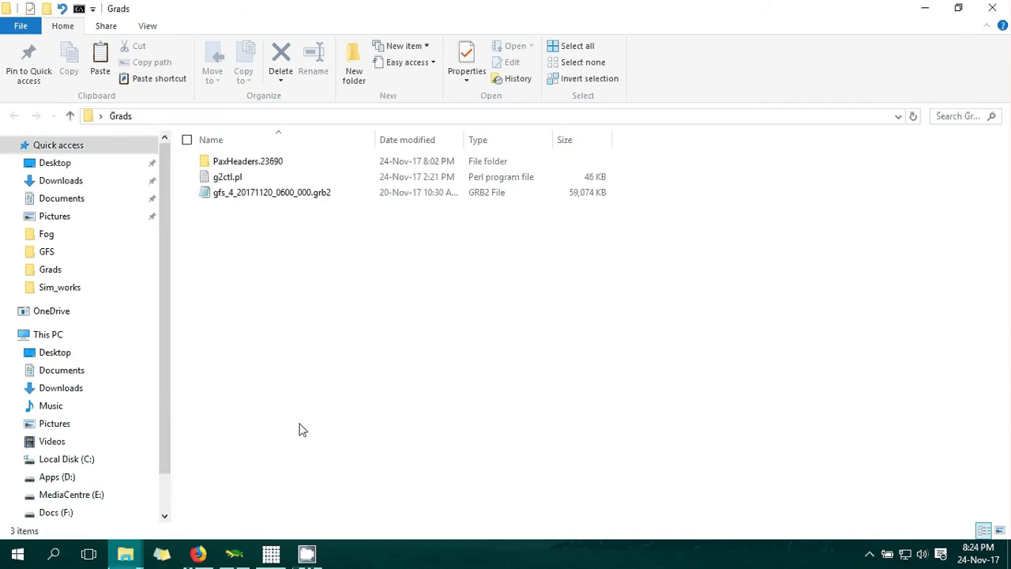
Open a command prompt in the Grads folder, snapped left beside Explorer showing g2ctl.pl on the right
{"action": "right_click", "coordinate": [273, 274]}
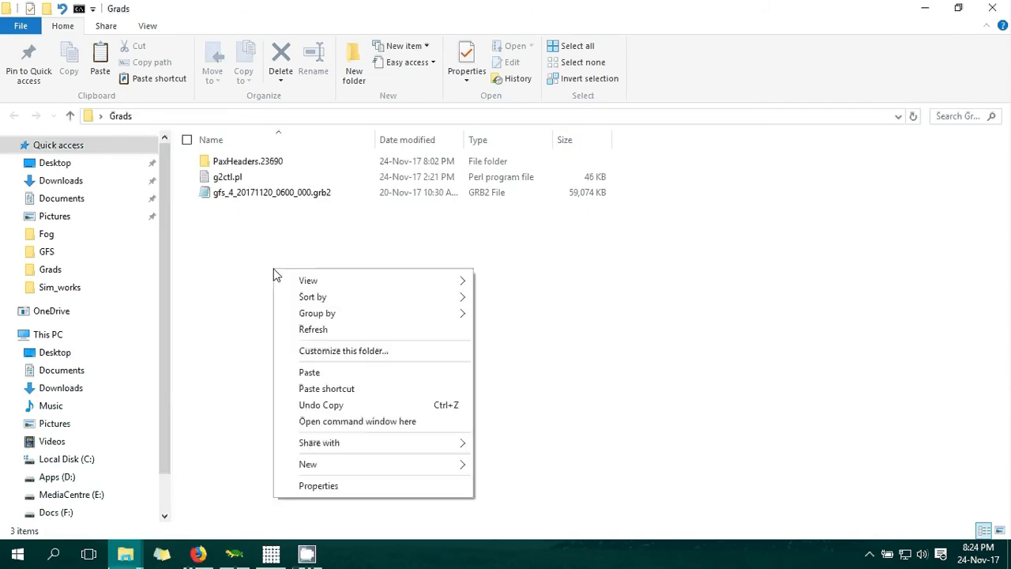
{"action": "left_click", "coordinate": [373, 424]}
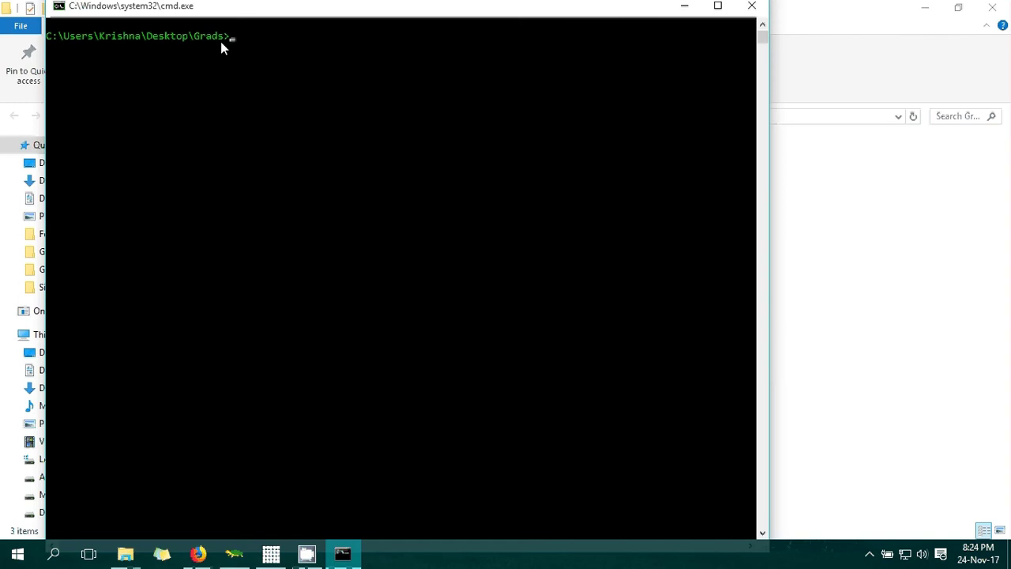
{"action": "left_click_drag", "start_coordinate": [316, 8], "coordinate": [4, 142]}
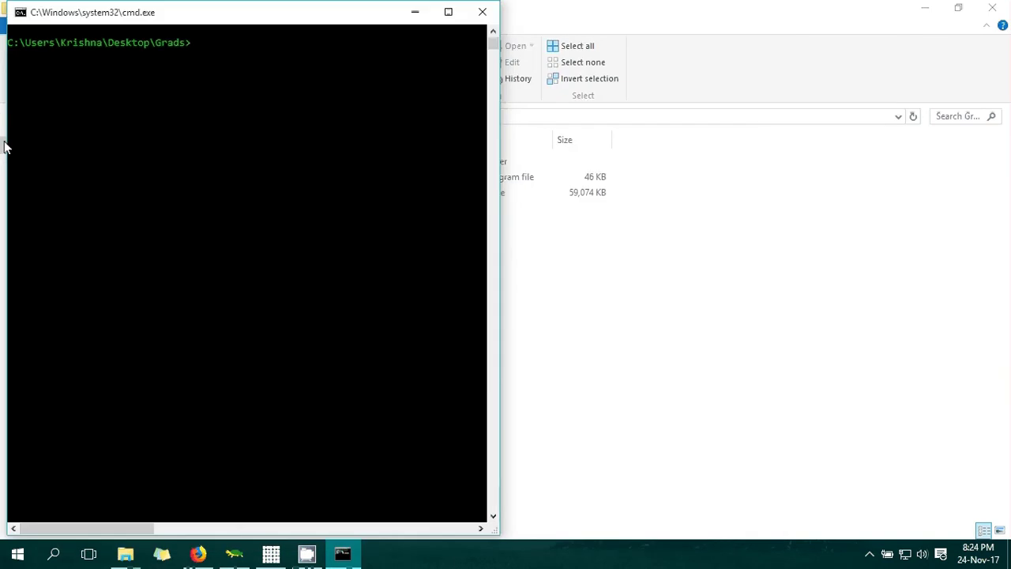
{"action": "left_click", "coordinate": [675, 204]}
{"action": "left_click_drag", "start_coordinate": [670, 5], "coordinate": [1010, 158]}
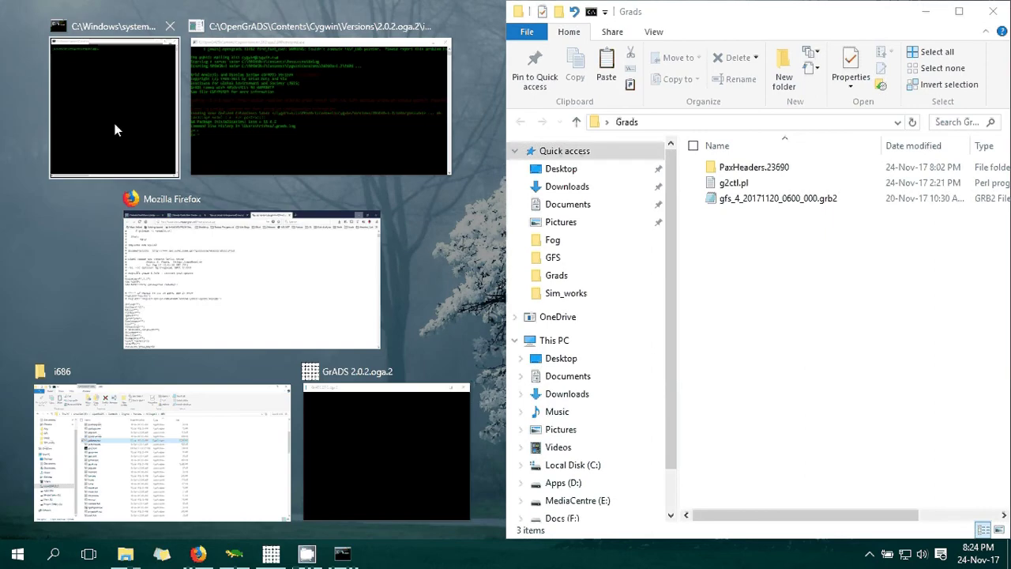
{"action": "left_click", "coordinate": [113, 119]}
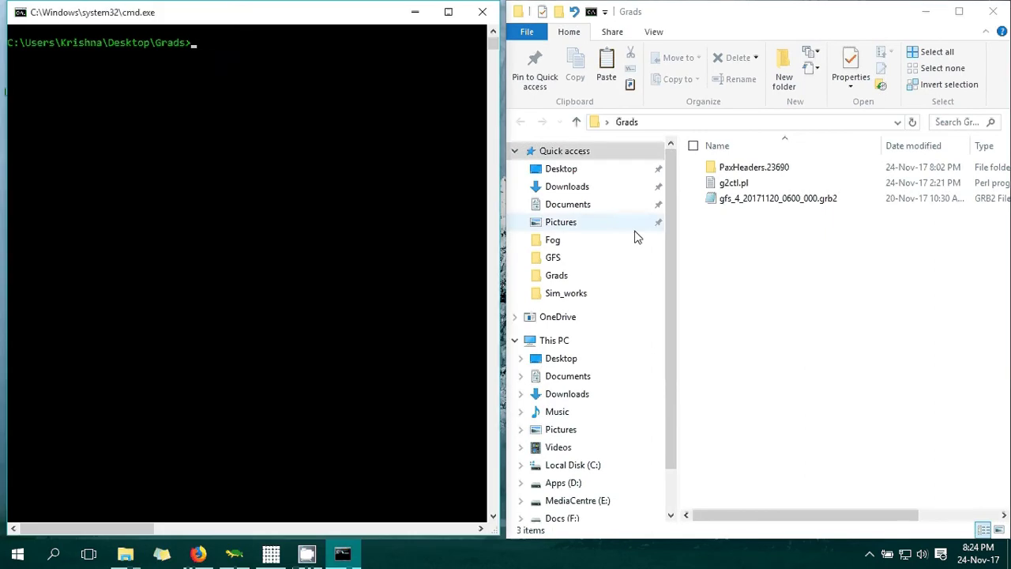
{"action": "left_click", "coordinate": [742, 183]}
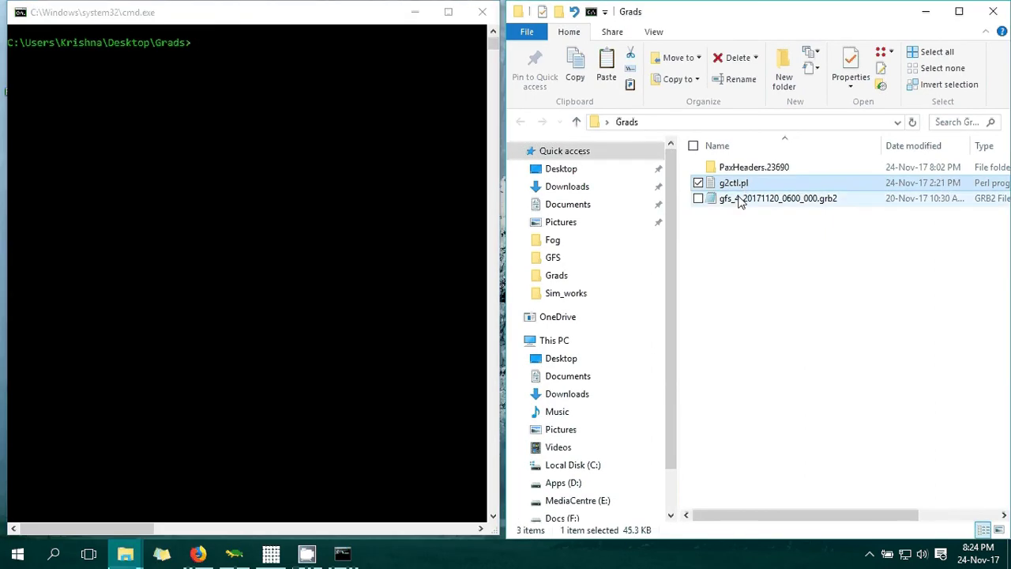
{"action": "left_click", "coordinate": [352, 178]}
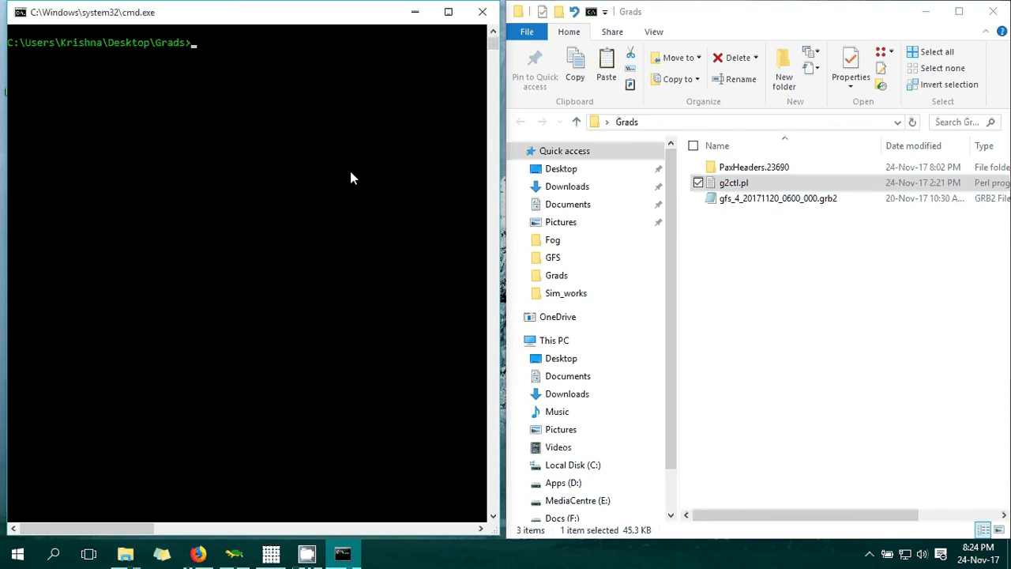
Run perl g2ctl.pl gfs_4_20171120_0600_000.grb2>gfs.ctl to create the gfs.ctl descriptor
{"action": "type", "text": "perl g2ct"}
{"action": "key", "text": "Tab"}
{"action": "type", "text": "g"}
{"action": "key", "text": "Tab"}
{"action": "key", "text": "Tab"}
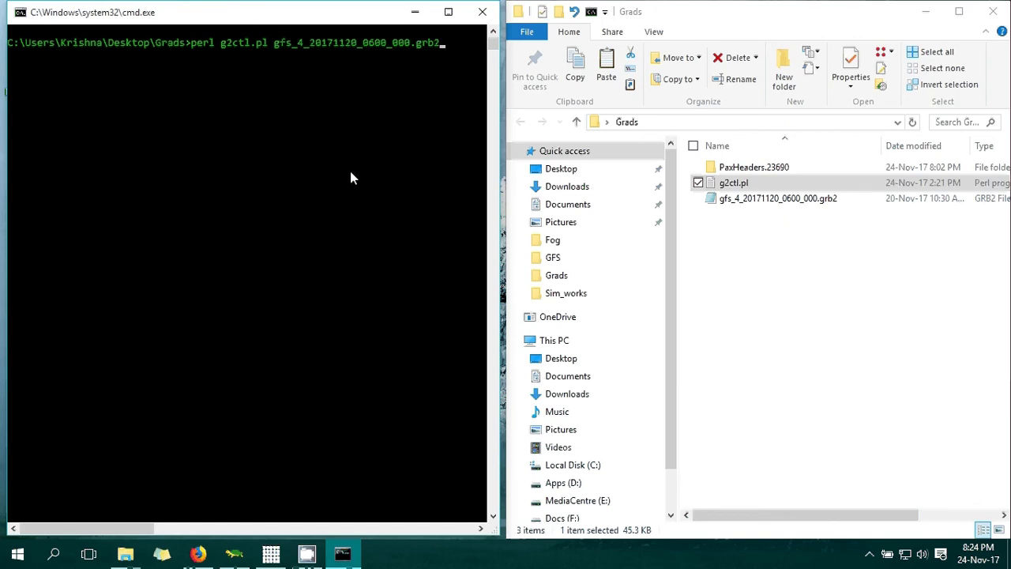
{"action": "type", "text": ">"}
{"action": "type", "text": "gfs.ctl"}
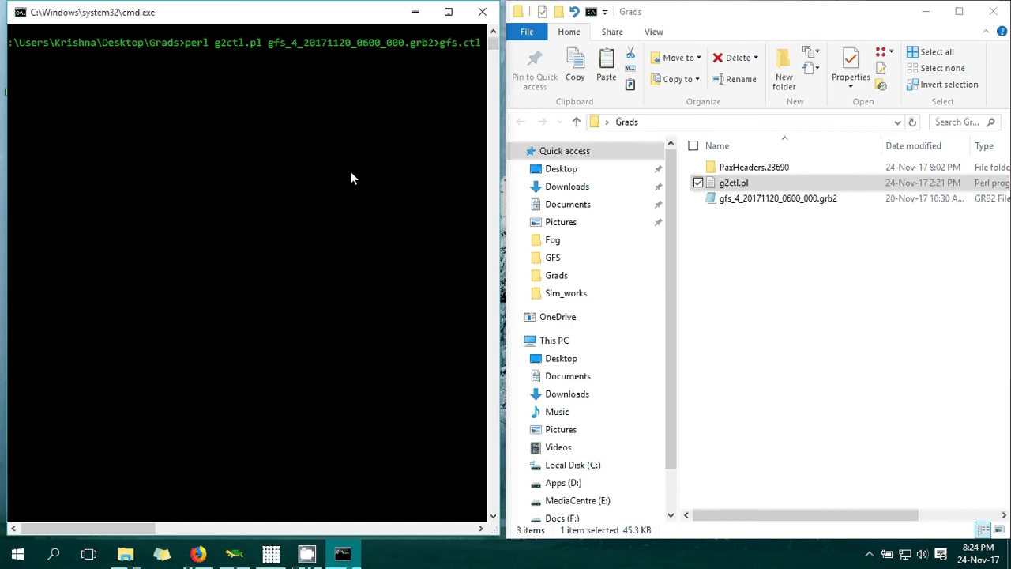
{"action": "key", "text": "Return"}
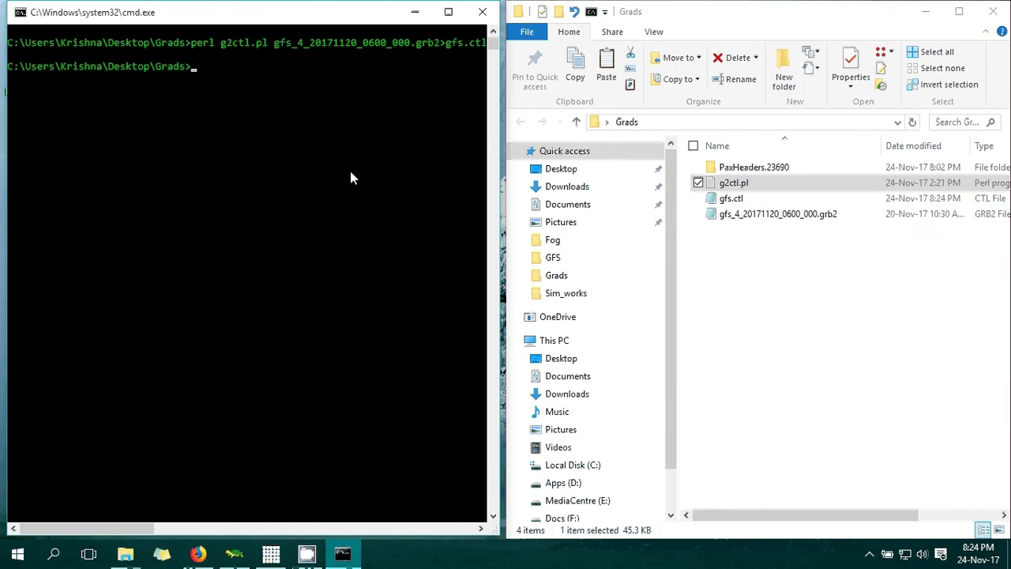
{"action": "left_click", "coordinate": [718, 202]}
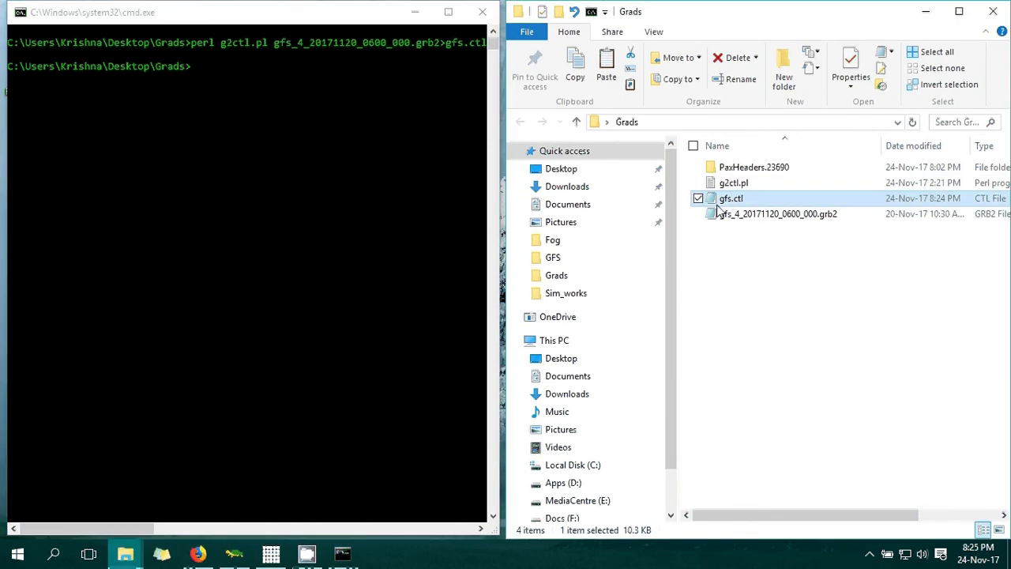
{"action": "double_click", "coordinate": [719, 202]}
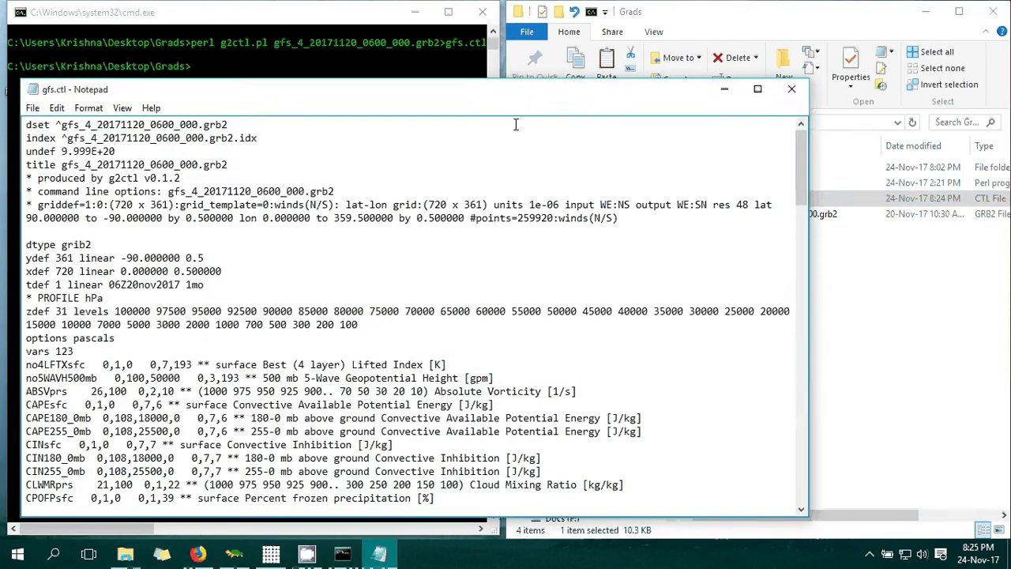
{"action": "double_click", "coordinate": [556, 95]}
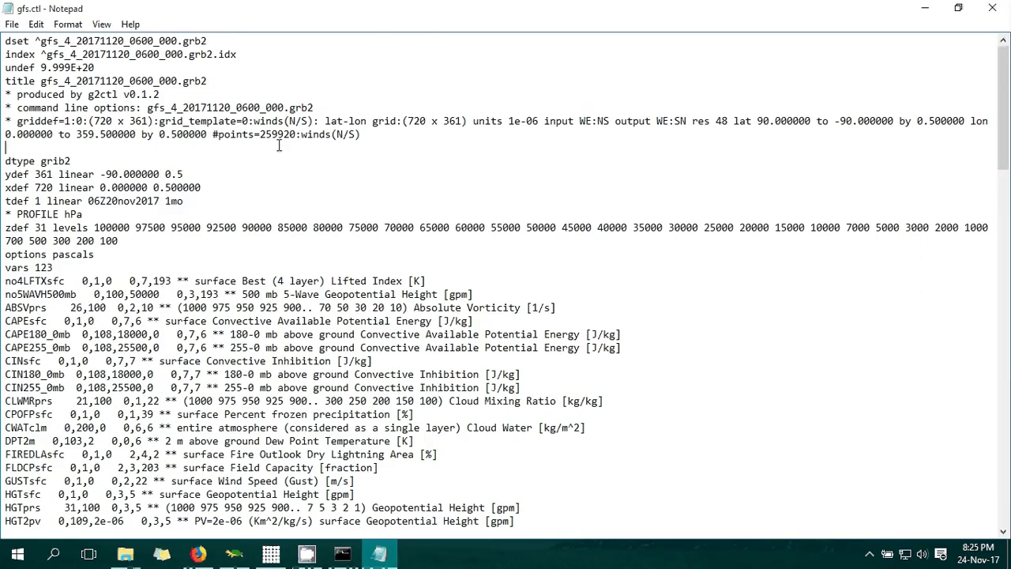
{"action": "scroll", "coordinate": [110, 321], "scroll_direction": "down", "scroll_amount": 4}
{"action": "scroll", "coordinate": [110, 321], "scroll_direction": "up", "scroll_amount": 4}
{"action": "left_click", "coordinate": [153, 265]}
{"action": "scroll", "coordinate": [150, 231], "scroll_direction": "down", "scroll_amount": 20}
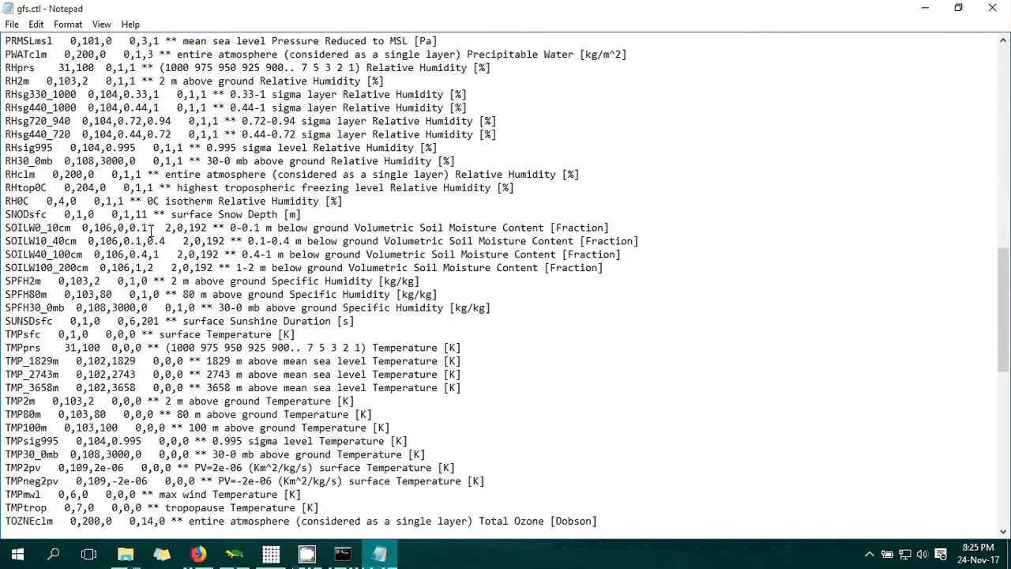
{"action": "scroll", "coordinate": [150, 231], "scroll_direction": "up", "scroll_amount": 20}
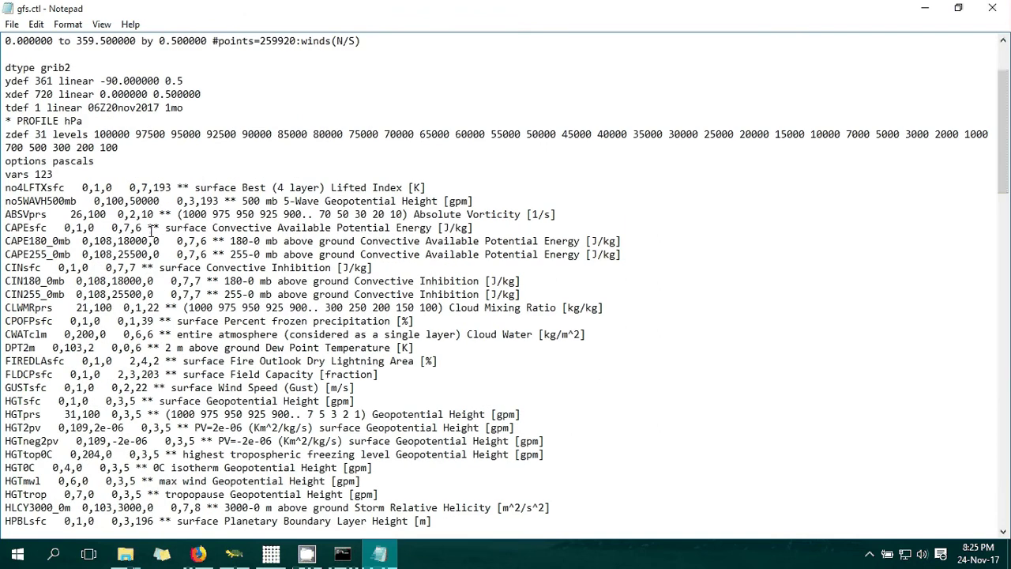
{"action": "scroll", "coordinate": [150, 231], "scroll_direction": "up", "scroll_amount": 3}
{"action": "left_click", "coordinate": [70, 259]}
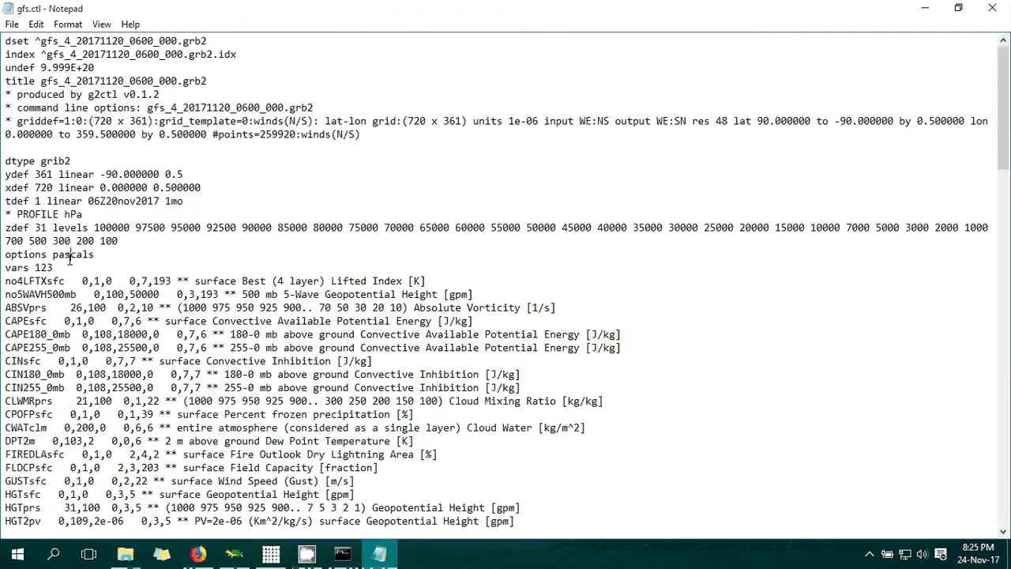
{"action": "left_click", "coordinate": [66, 229]}
{"action": "double_click", "coordinate": [44, 268]}
{"action": "left_click", "coordinate": [52, 267]}
{"action": "left_click", "coordinate": [992, 8]}
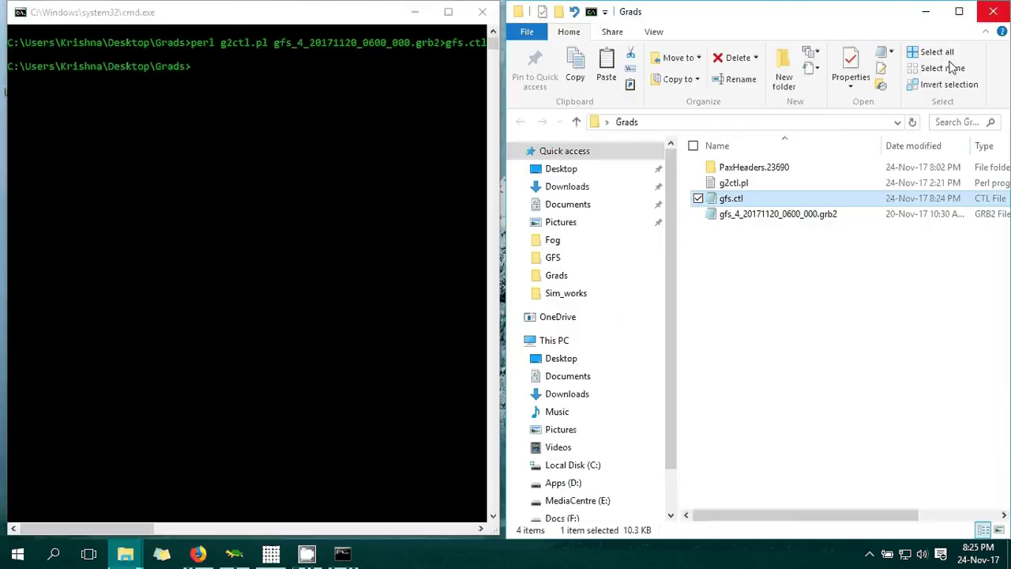
Begin a gribmap command at the prompt with gfs.ctl as its file argument
{"action": "left_click", "coordinate": [713, 244]}
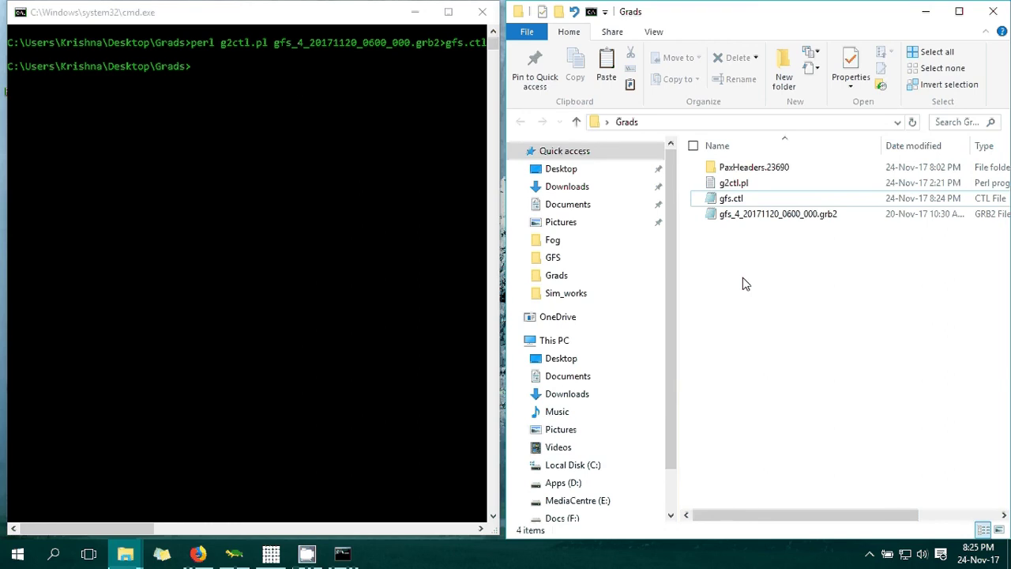
{"action": "left_click", "coordinate": [369, 146]}
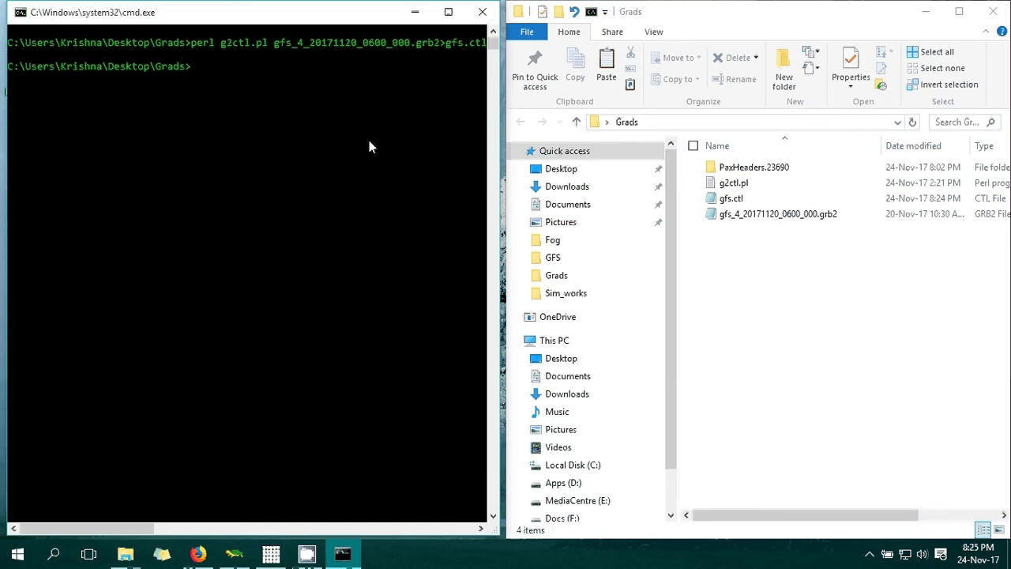
{"action": "type", "text": "gribmap g2ctl.pl"}
{"action": "key", "text": "Tab"}
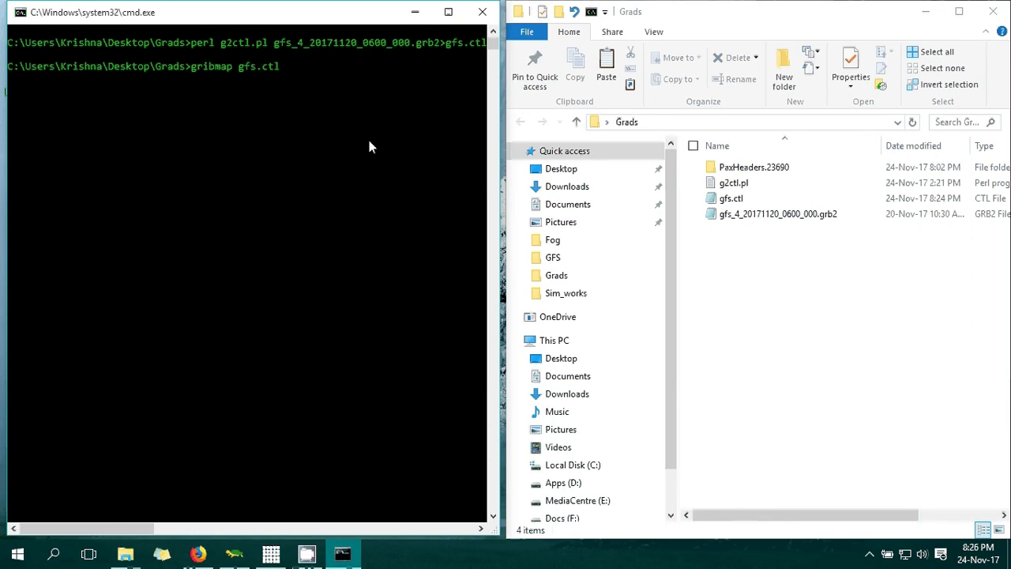
Add the -0 -i options and run gribmap -0 -i gfs.ctl to write the .grb2.idx file
{"action": "key", "text": "Left"}
{"action": "key", "text": "Left"}
{"action": "key", "text": "Left"}
{"action": "key", "text": "Left"}
{"action": "key", "text": "Left"}
{"action": "key", "text": "Left"}
{"action": "key", "text": "Left"}
{"action": "type", "text": "-0 -i"}
{"action": "key", "text": "Right"}
{"action": "key", "text": "Right"}
{"action": "key", "text": "Right"}
{"action": "key", "text": "Right"}
{"action": "key", "text": "Right"}
{"action": "key", "text": "Right"}
{"action": "key", "text": "Right"}
{"action": "type", "text": "0"}
{"action": "key", "text": "BackSpace"}
{"action": "key", "text": "Left"}
{"action": "key", "text": "Left"}
{"action": "key", "text": "Left"}
{"action": "key", "text": "Left"}
{"action": "key", "text": "Left"}
{"action": "key", "text": "Left"}
{"action": "key", "text": "Left"}
{"action": "key", "text": "Left"}
{"action": "key", "text": "Left"}
{"action": "key", "text": "Left"}
{"action": "key", "text": "Left"}
{"action": "key", "text": "Right"}
{"action": "key", "text": "Right"}
{"action": "key", "text": "Right"}
{"action": "key", "text": "Right"}
{"action": "key", "text": "Right"}
{"action": "key", "text": "Right"}
{"action": "key", "text": "Right"}
{"action": "key", "text": "Right"}
{"action": "key", "text": "Right"}
{"action": "key", "text": "Right"}
{"action": "key", "text": "Right"}
{"action": "key", "text": "Return"}
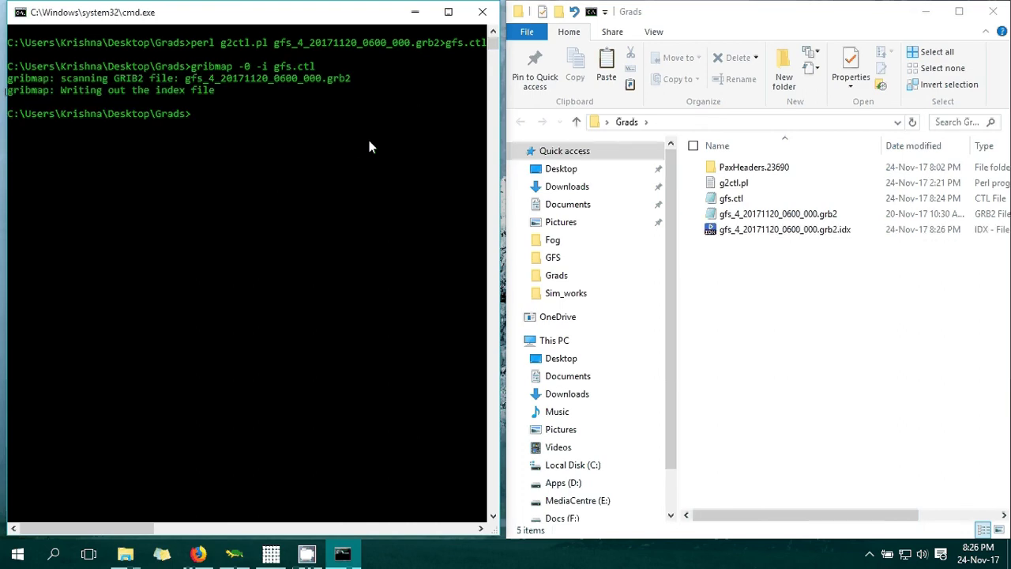
{"action": "left_click", "coordinate": [763, 237]}
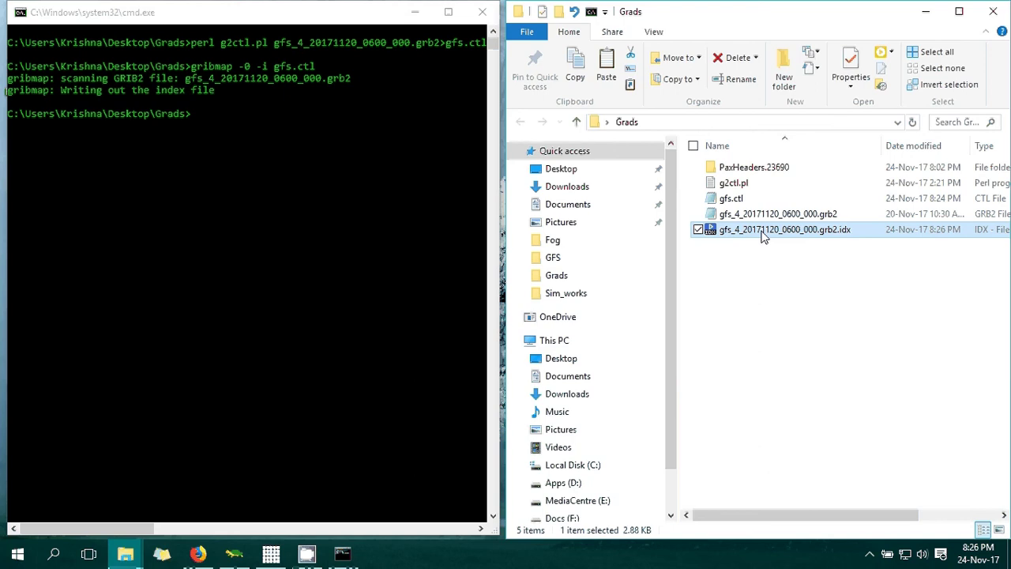
Minimise the command prompt and tile the Grads folder left with the GrADS console right
{"action": "left_click", "coordinate": [413, 12]}
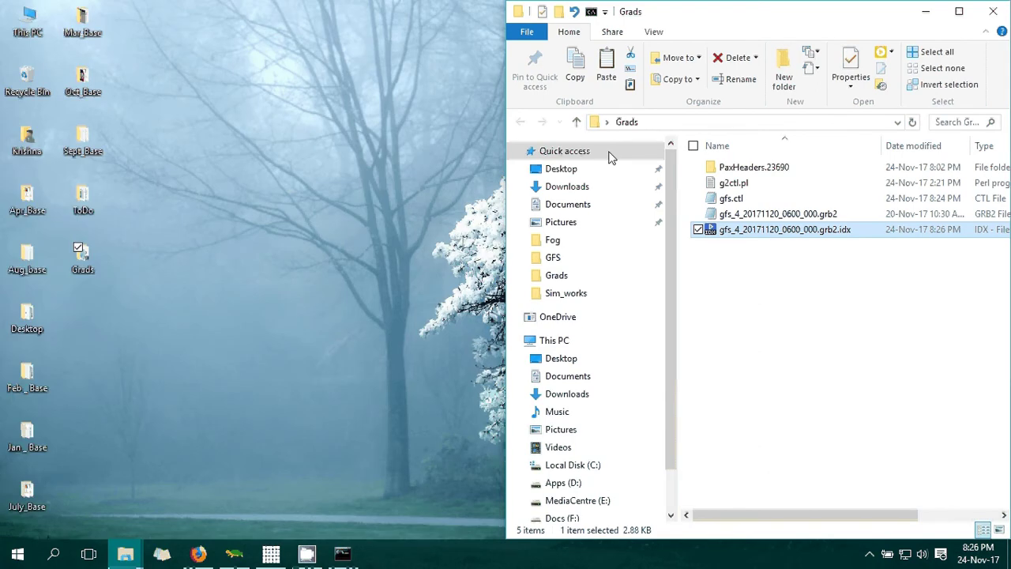
{"action": "key", "text": "super+Up"}
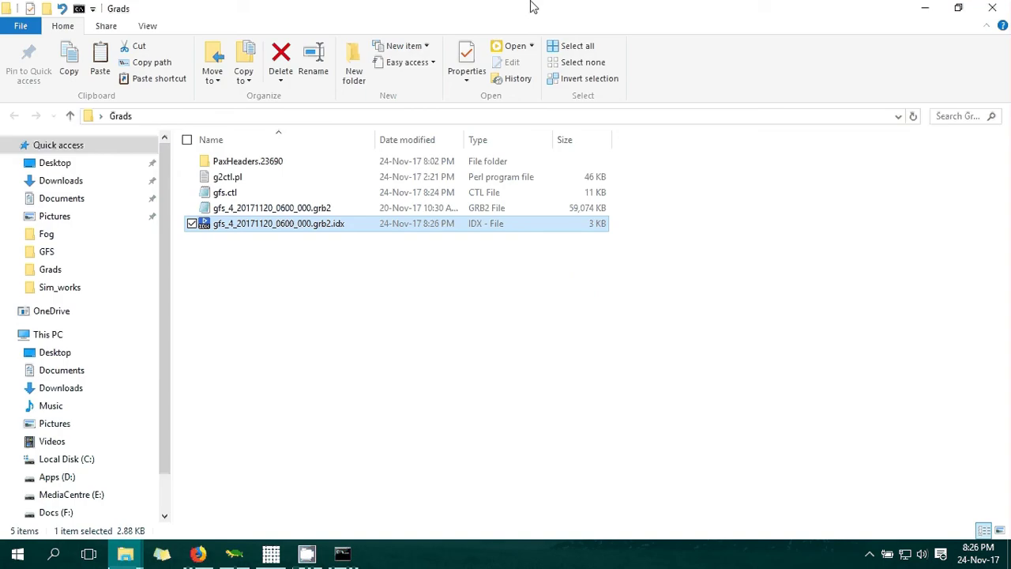
{"action": "left_click", "coordinate": [233, 555]}
{"action": "left_click_drag", "start_coordinate": [473, 119], "coordinate": [684, 150]}
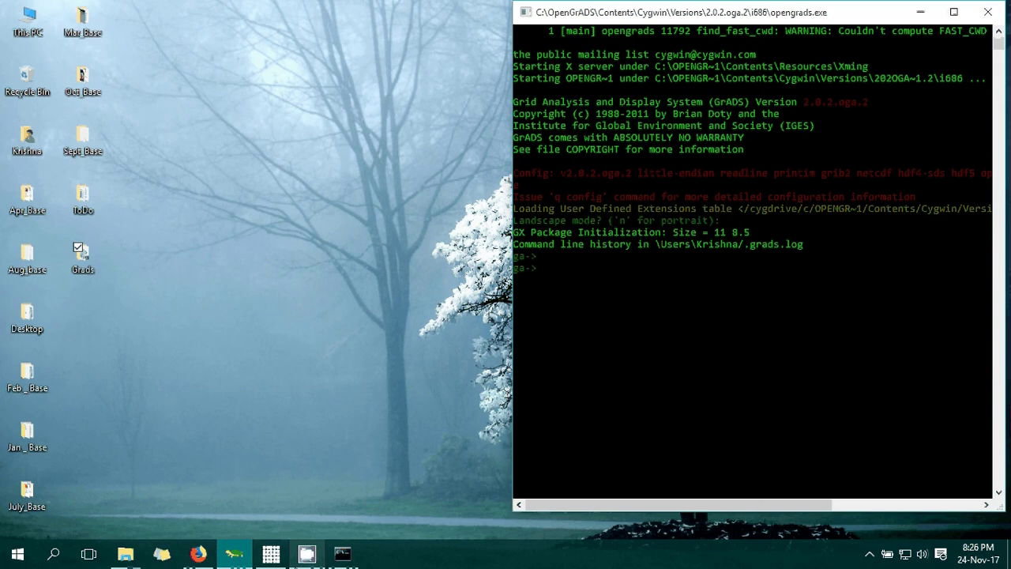
{"action": "mouse_move", "coordinate": [128, 555]}
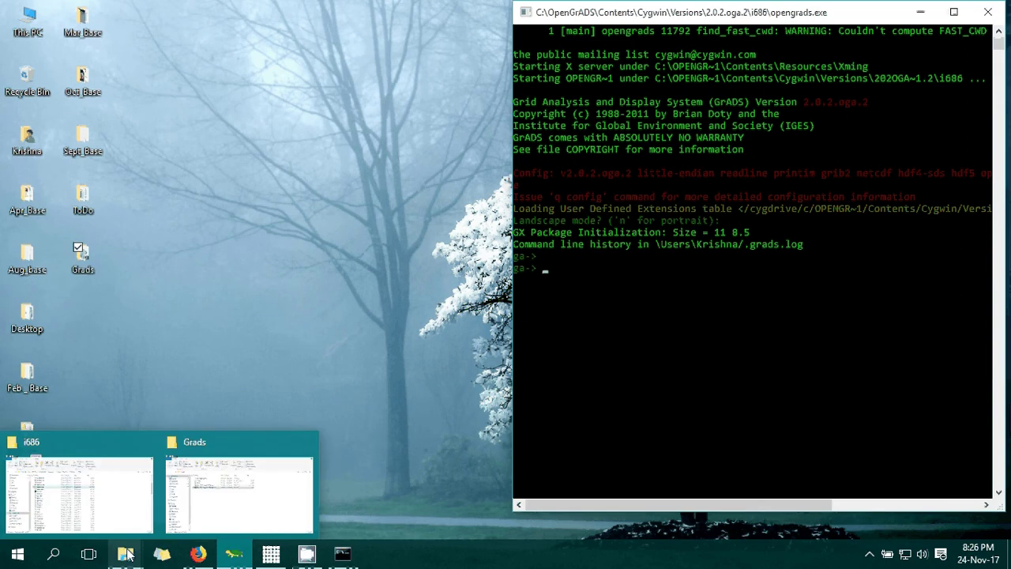
{"action": "left_click", "coordinate": [217, 494]}
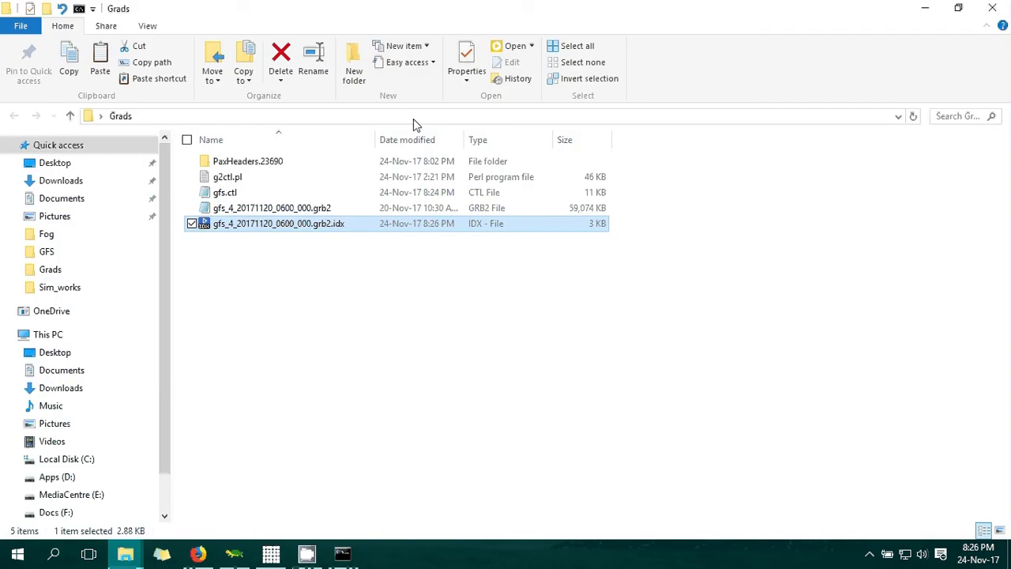
{"action": "left_click_drag", "start_coordinate": [767, 8], "coordinate": [6, 150]}
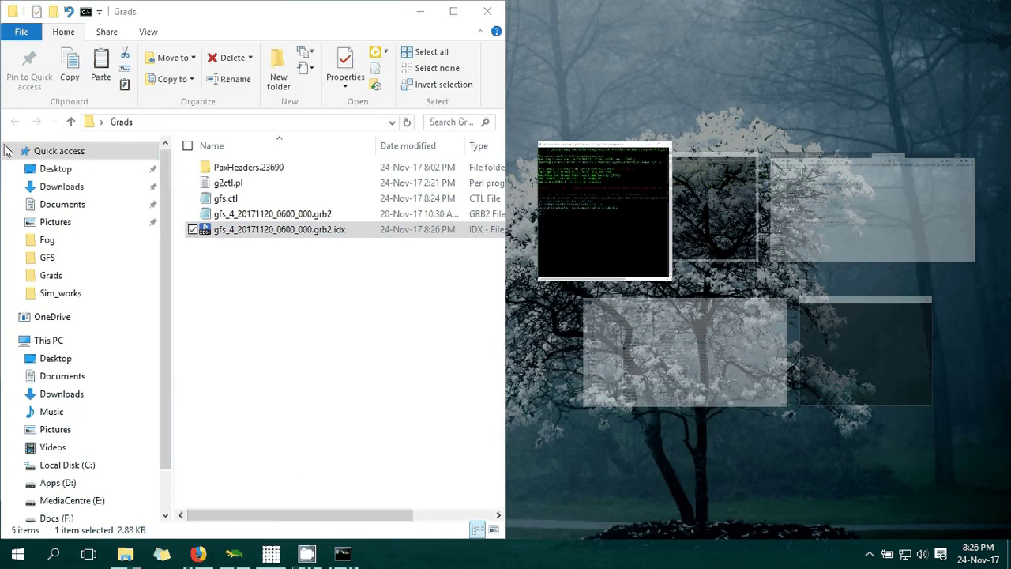
{"action": "left_click", "coordinate": [613, 221]}
{"action": "left_click", "coordinate": [645, 330]}
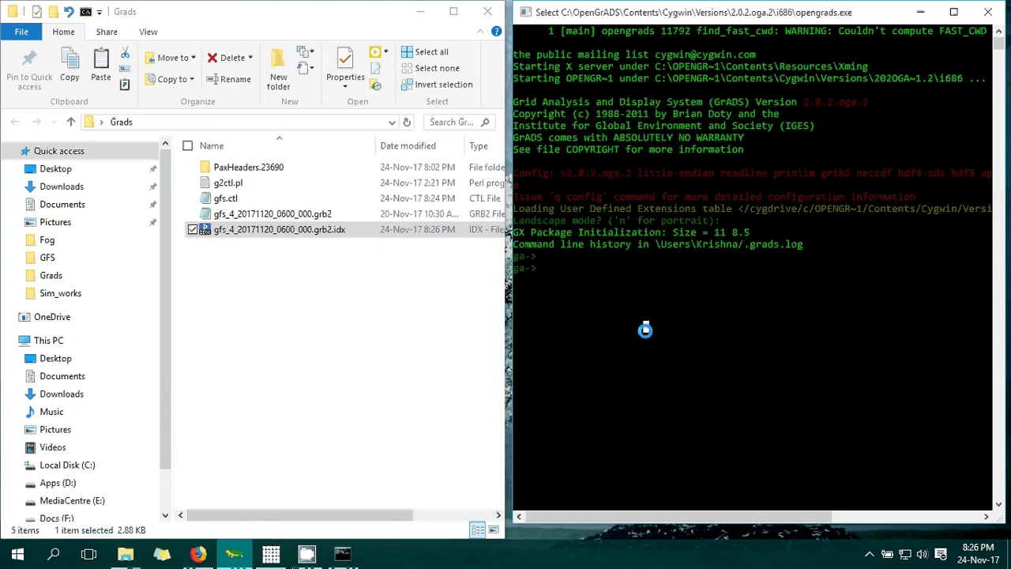
Load gfs.ctl in GrADS with 'open gfs.ctl' so the GRIB2 data becomes file 1
{"action": "left_click", "coordinate": [588, 300]}
{"action": "type", "text": "open"}
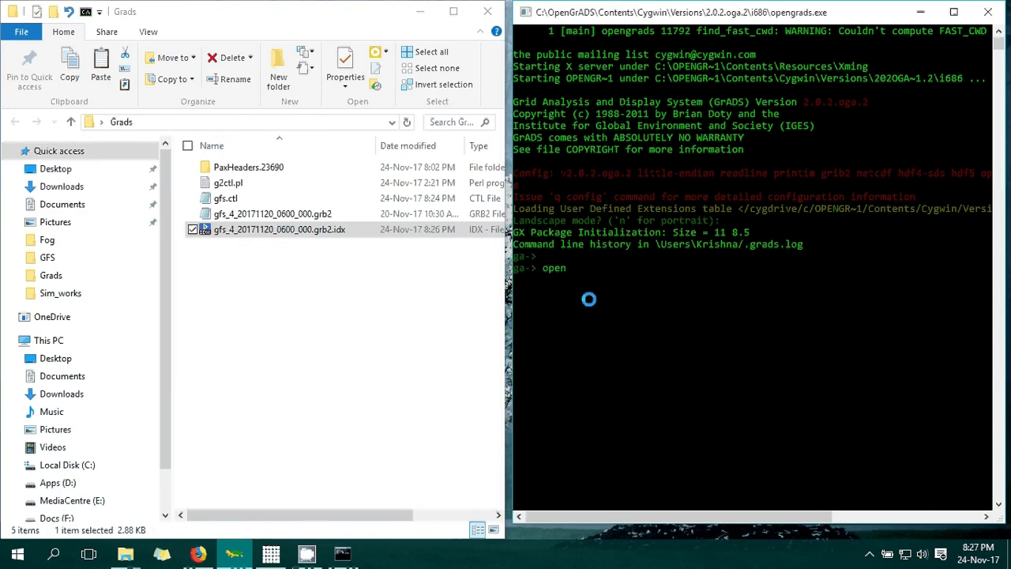
{"action": "type", "text": "gfs.ctl"}
{"action": "key", "text": "Return"}
{"action": "left_click", "coordinate": [616, 328]}
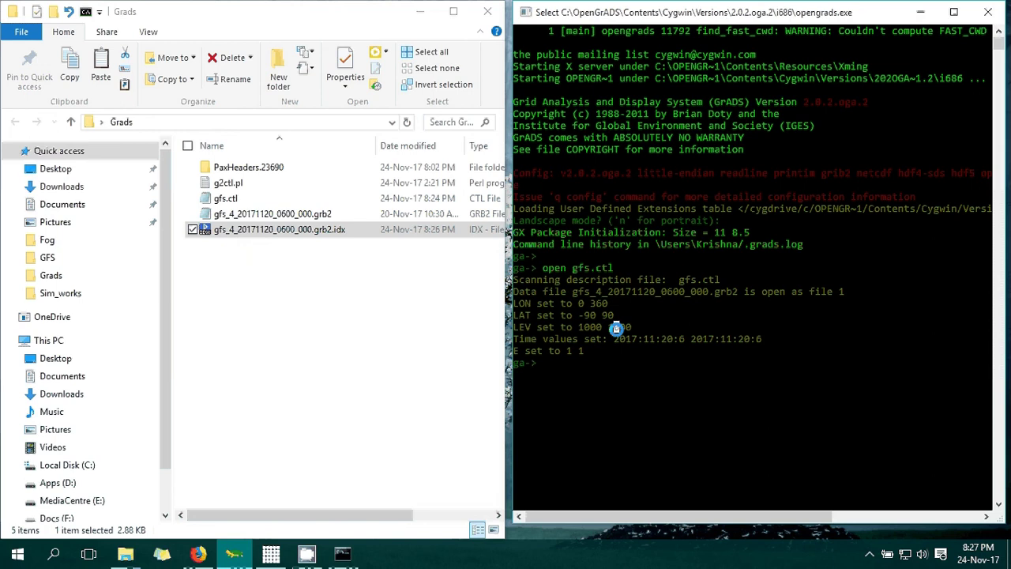
List gfs.ctl's variables with 'q f' and scroll through them to locate tozneclm
{"action": "type", "text": "q "}
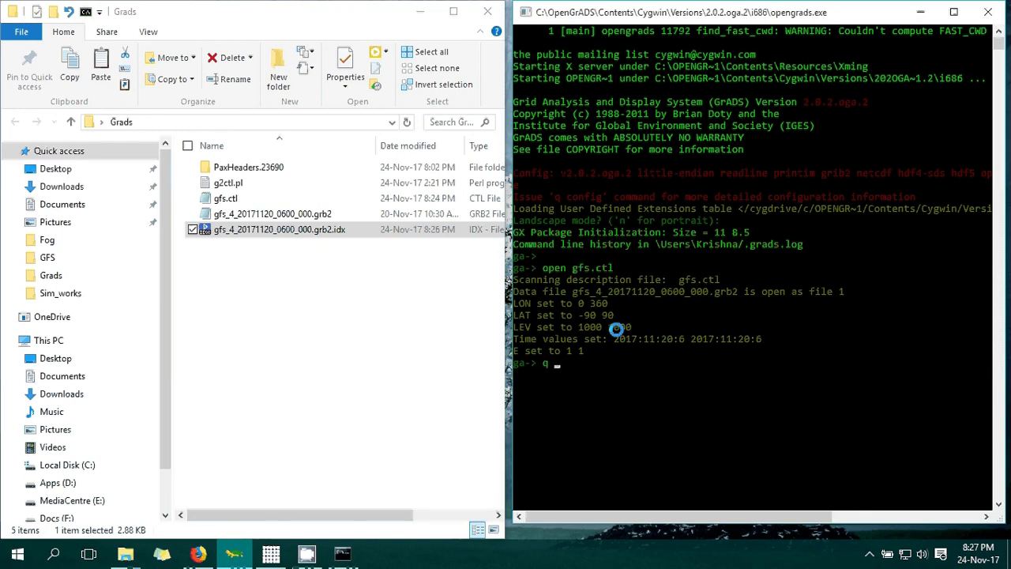
{"action": "type", "text": "f"}
{"action": "key", "text": "Return"}
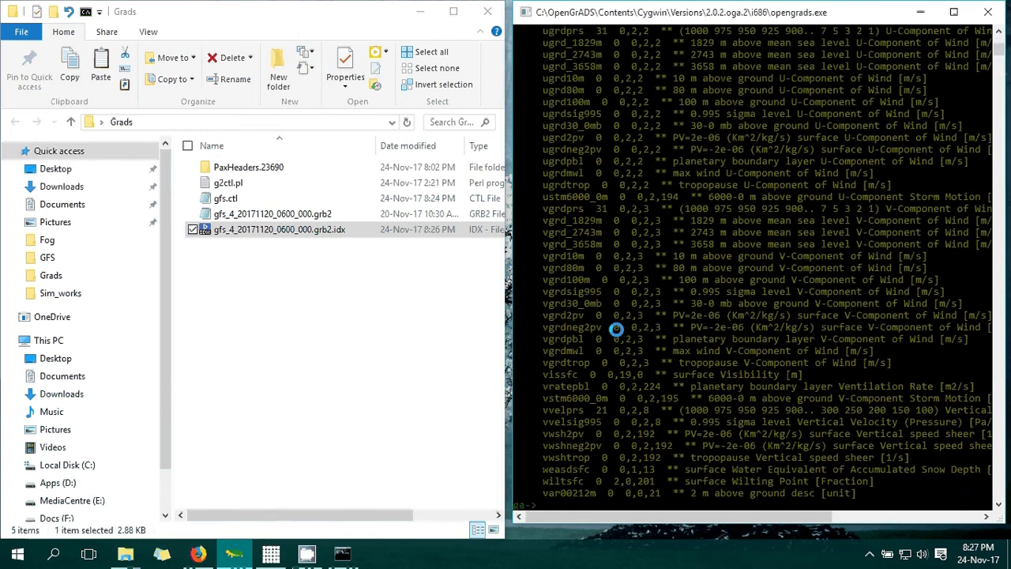
{"action": "scroll", "coordinate": [616, 329], "scroll_direction": "up", "scroll_amount": 11}
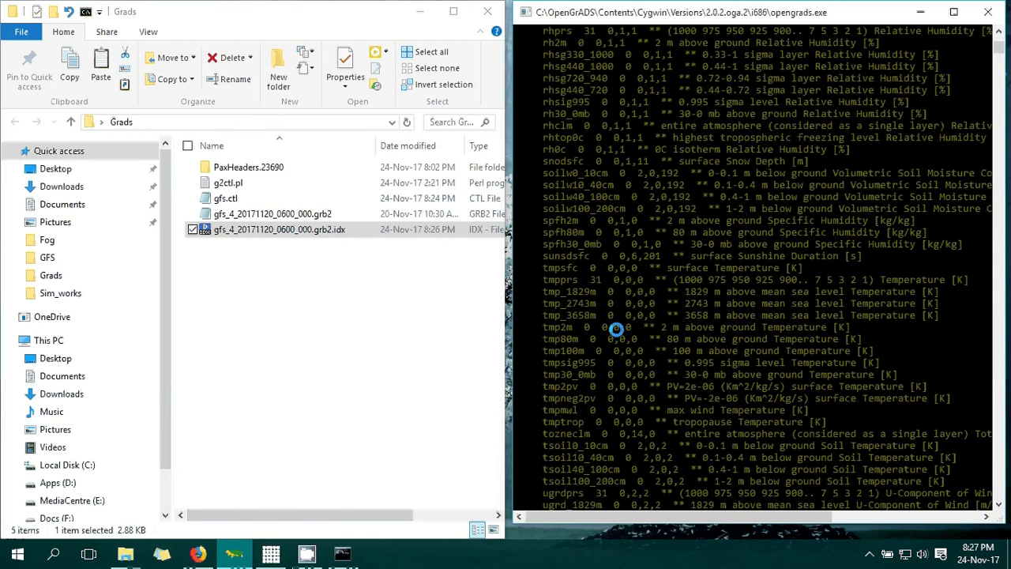
{"action": "scroll", "coordinate": [616, 328], "scroll_direction": "up", "scroll_amount": 12}
{"action": "scroll", "coordinate": [615, 329], "scroll_direction": "up", "scroll_amount": 15}
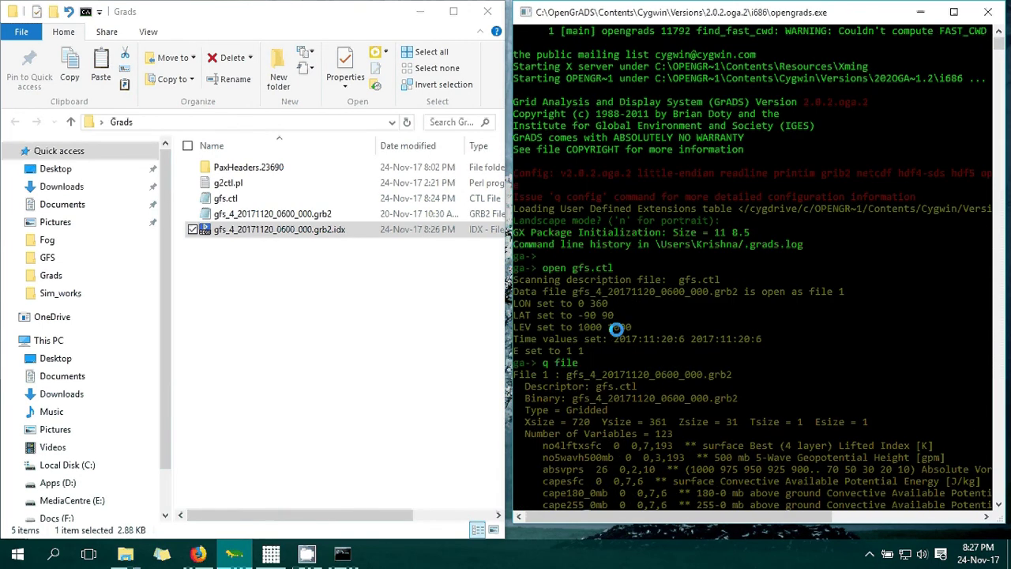
{"action": "scroll", "coordinate": [616, 329], "scroll_direction": "down", "scroll_amount": 4}
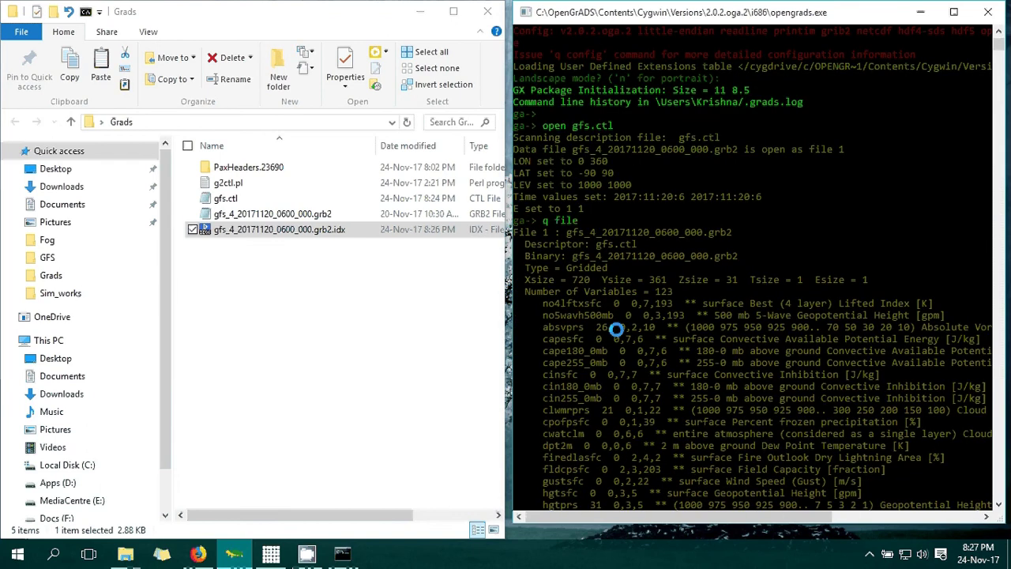
{"action": "scroll", "coordinate": [616, 329], "scroll_direction": "down", "scroll_amount": 4}
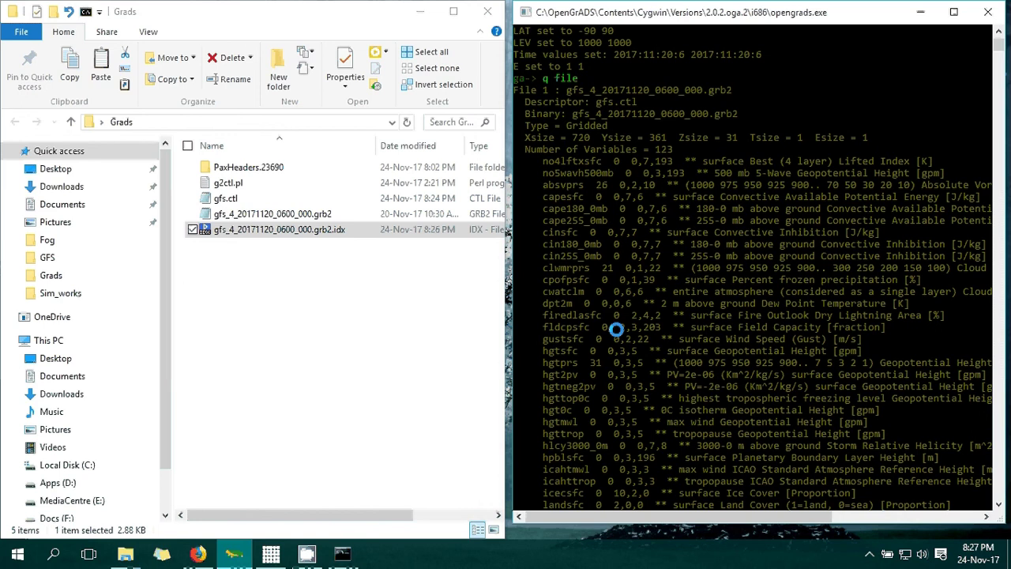
{"action": "scroll", "coordinate": [616, 328], "scroll_direction": "down", "scroll_amount": 4}
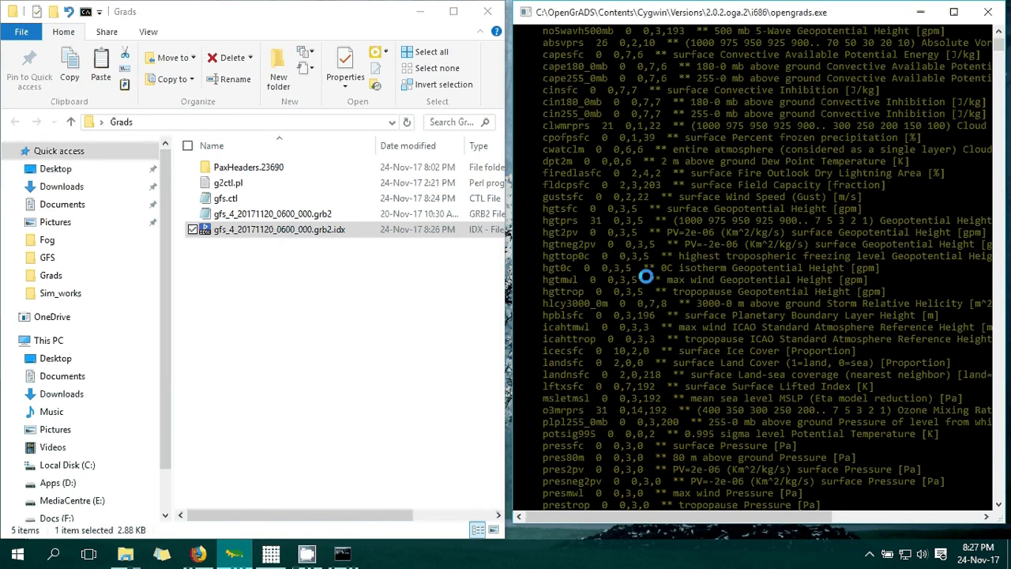
{"action": "scroll", "coordinate": [645, 276], "scroll_direction": "down", "scroll_amount": 9}
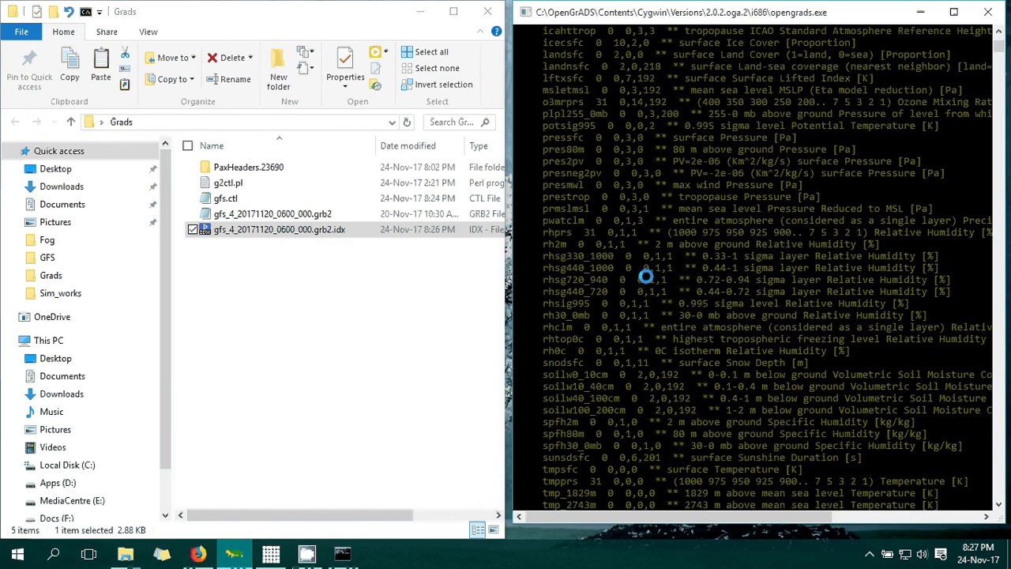
{"action": "scroll", "coordinate": [645, 276], "scroll_direction": "up", "scroll_amount": 4}
{"action": "scroll", "coordinate": [645, 276], "scroll_direction": "down", "scroll_amount": 8}
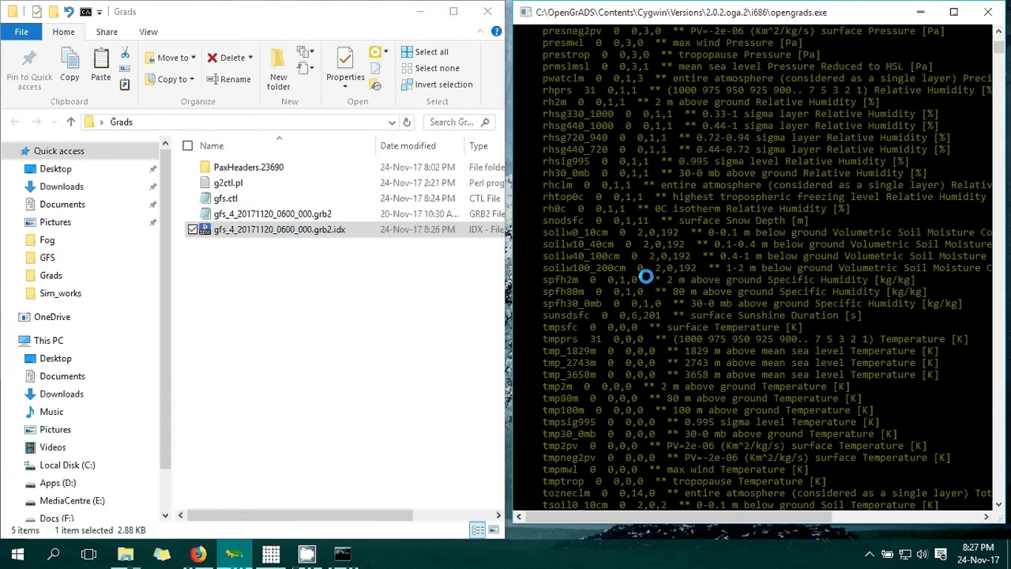
{"action": "scroll", "coordinate": [645, 277], "scroll_direction": "down", "scroll_amount": 1}
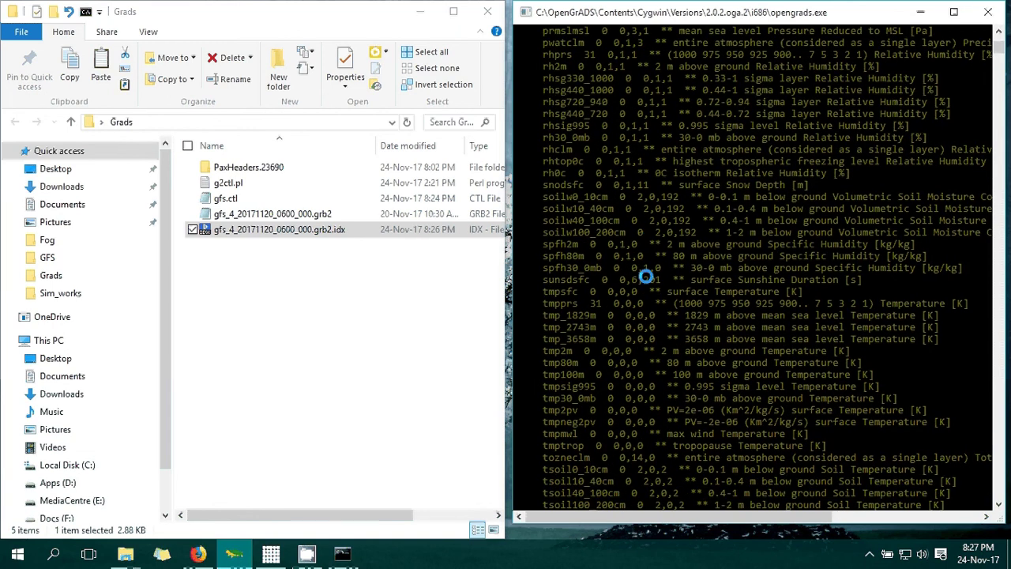
{"action": "scroll", "coordinate": [645, 277], "scroll_direction": "down", "scroll_amount": 3}
{"action": "scroll", "coordinate": [645, 276], "scroll_direction": "down", "scroll_amount": 14}
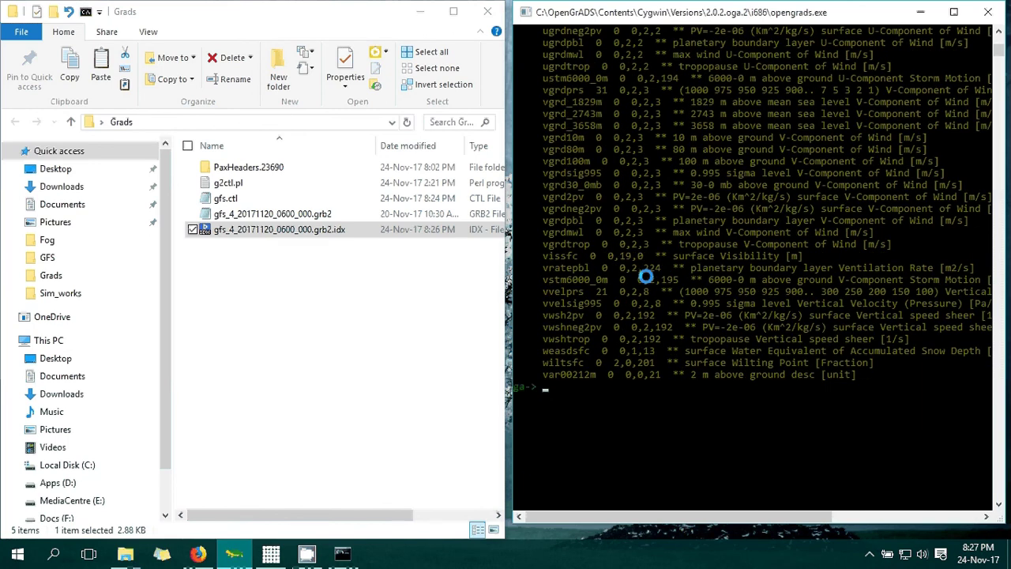
{"action": "scroll", "coordinate": [645, 276], "scroll_direction": "up", "scroll_amount": 3}
{"action": "scroll", "coordinate": [645, 276], "scroll_direction": "up", "scroll_amount": 3}
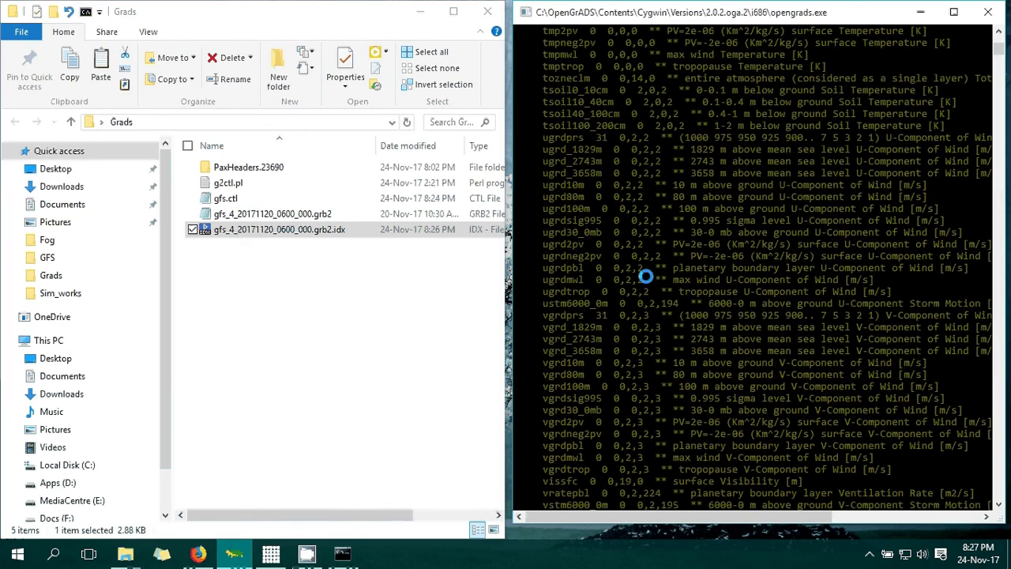
{"action": "scroll", "coordinate": [645, 277], "scroll_direction": "up", "scroll_amount": 7}
Select and copy the tozneclm variable name, then return to the ga-> prompt
{"action": "left_click", "coordinate": [570, 339]}
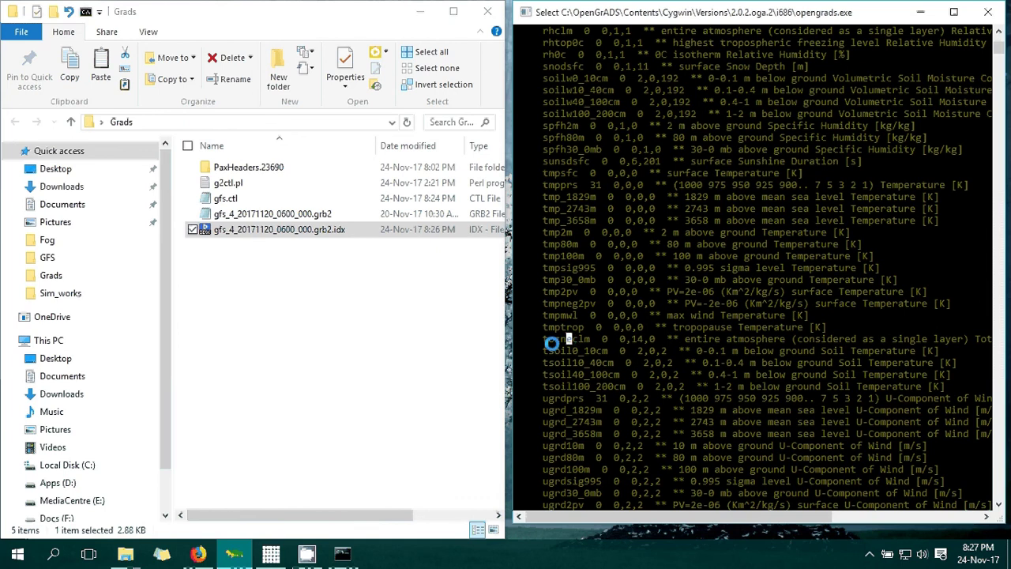
{"action": "mouse_move", "coordinate": [637, 518]}
{"action": "left_mouse_down"}
{"action": "mouse_move", "coordinate": [707, 521]}
{"action": "mouse_move", "coordinate": [627, 511]}
{"action": "left_mouse_up"}
{"action": "left_click_drag", "start_coordinate": [544, 338], "coordinate": [594, 338]}
{"action": "right_click", "coordinate": [594, 337]}
{"action": "left_click", "coordinate": [738, 338]}
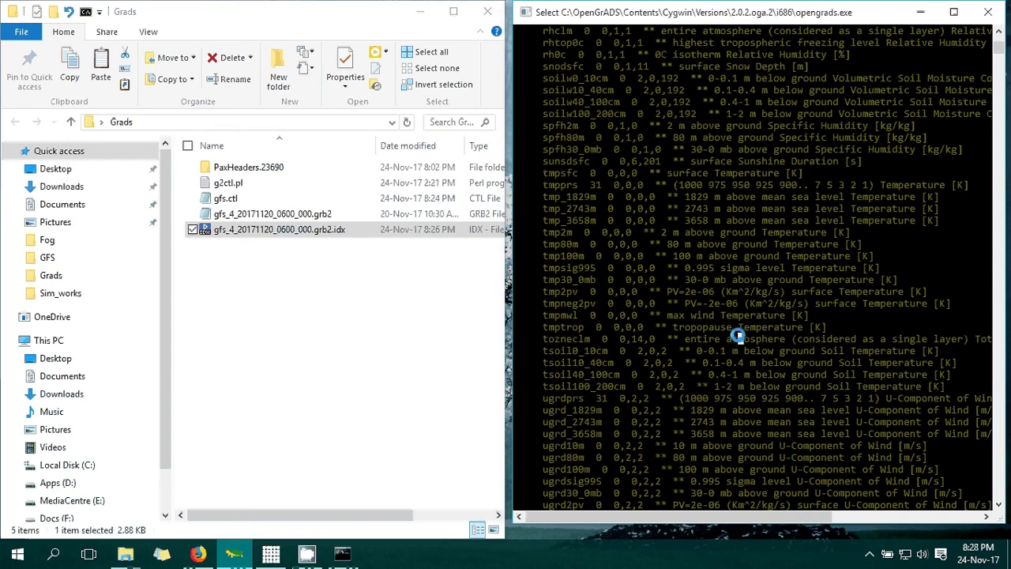
{"action": "left_click", "coordinate": [550, 338]}
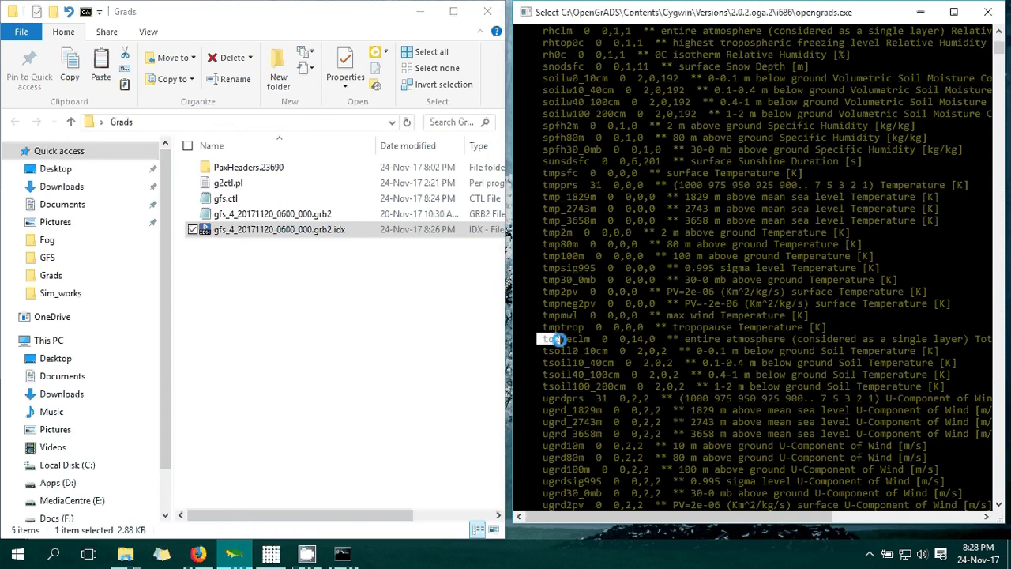
{"action": "left_click", "coordinate": [568, 339]}
{"action": "left_click", "coordinate": [572, 350]}
{"action": "left_click", "coordinate": [578, 351]}
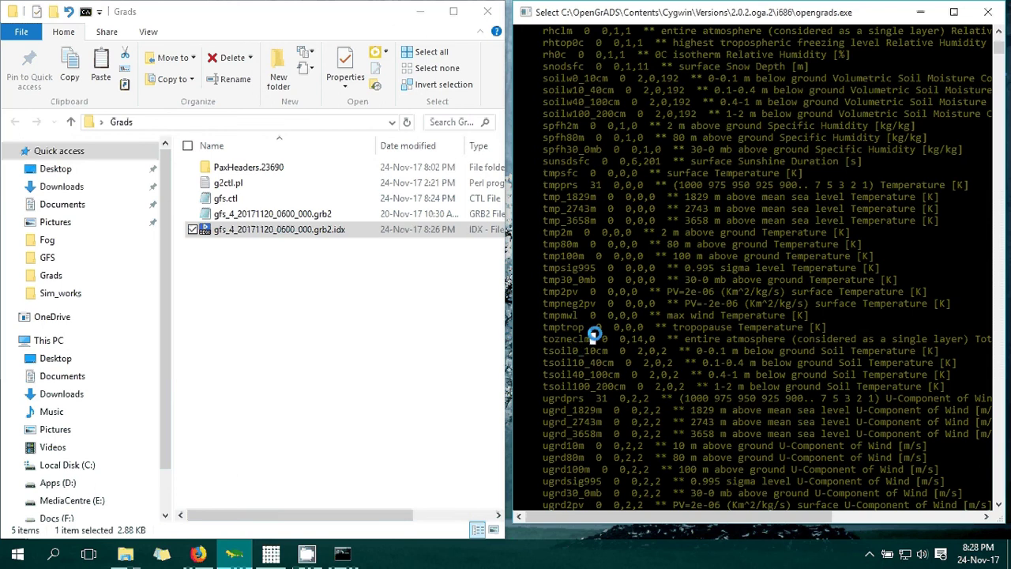
{"action": "scroll", "coordinate": [594, 333], "scroll_direction": "down", "scroll_amount": 13}
{"action": "scroll", "coordinate": [594, 333], "scroll_direction": "down", "scroll_amount": 2}
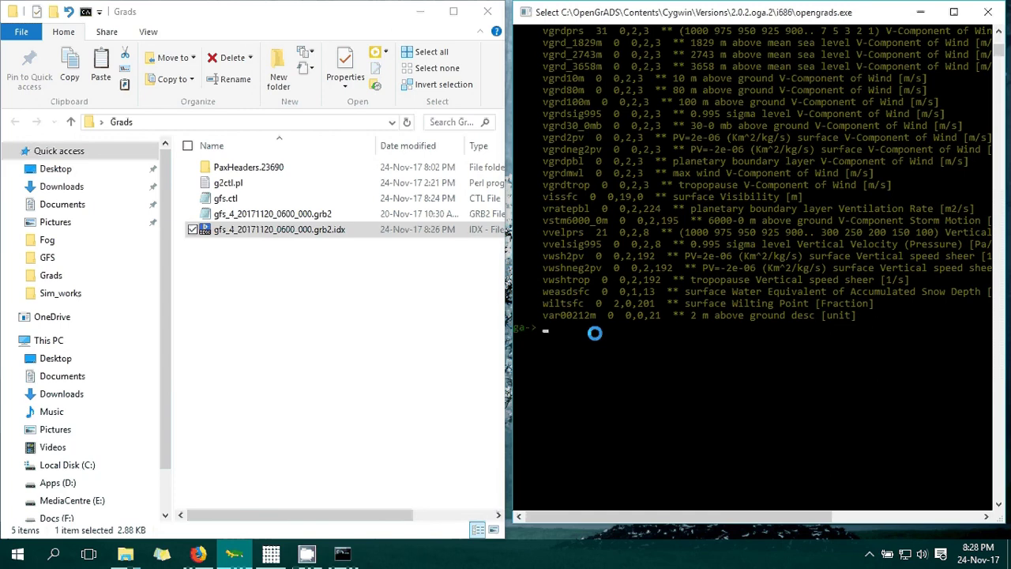
Set gxout to shaded and enter 'd tozneclm' to plot total column ozone
{"action": "type", "text": "set gxout shaded"}
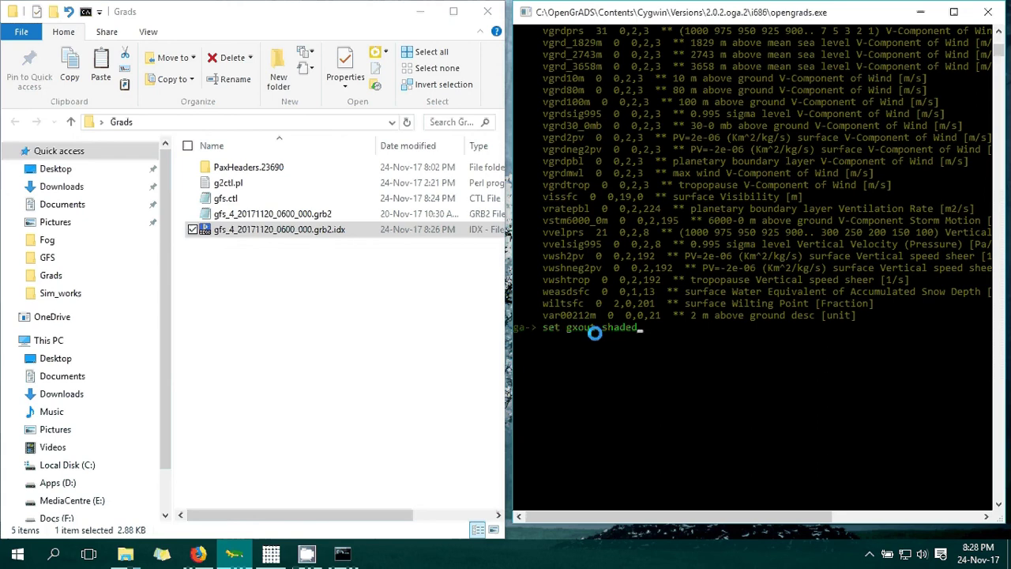
{"action": "key", "text": "Return"}
{"action": "type", "text": "d tozneclm"}
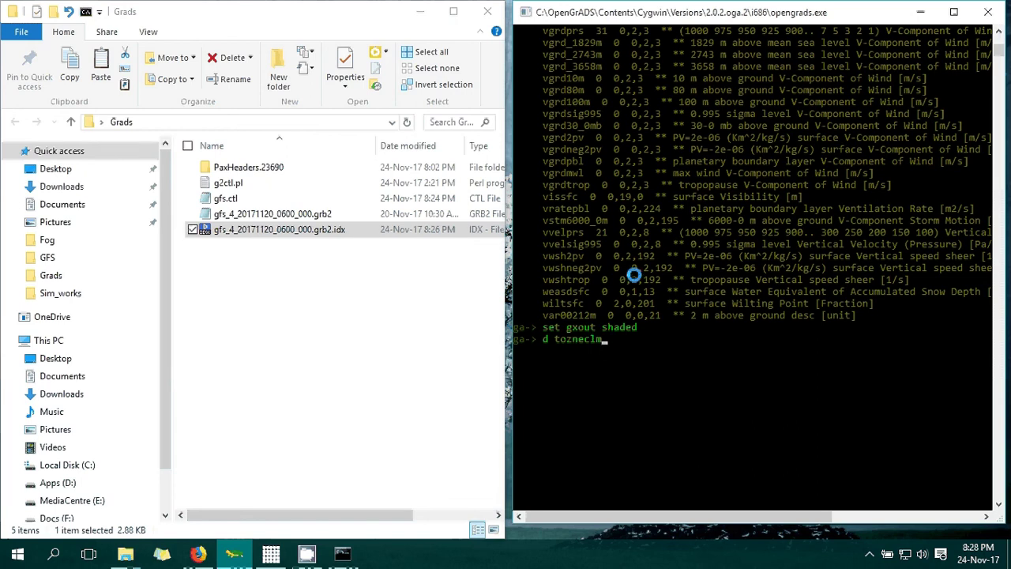
{"action": "scroll", "coordinate": [636, 276], "scroll_direction": "down", "scroll_amount": 4}
{"action": "scroll", "coordinate": [636, 276], "scroll_direction": "up", "scroll_amount": 14}
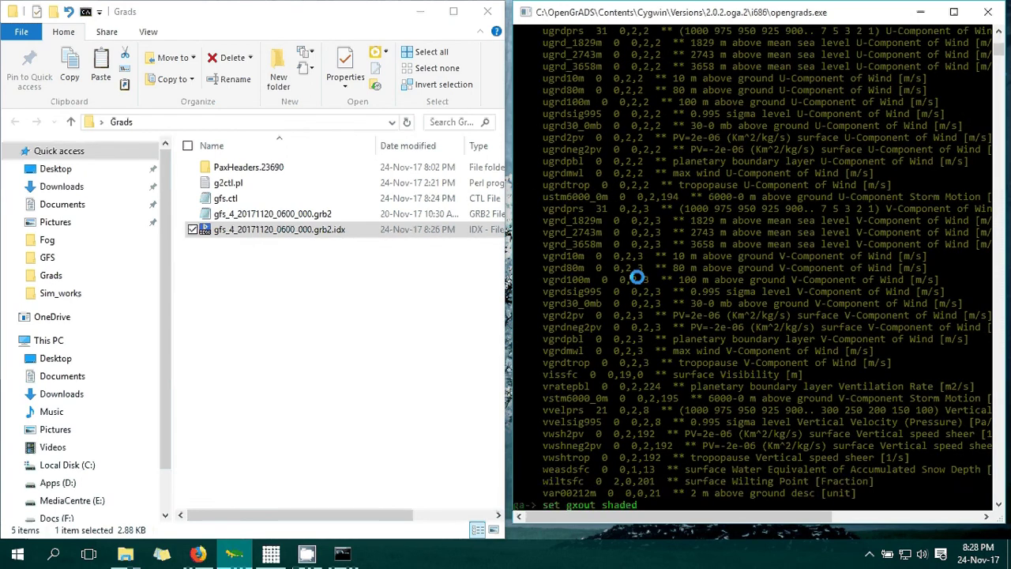
{"action": "scroll", "coordinate": [637, 276], "scroll_direction": "up", "scroll_amount": 1}
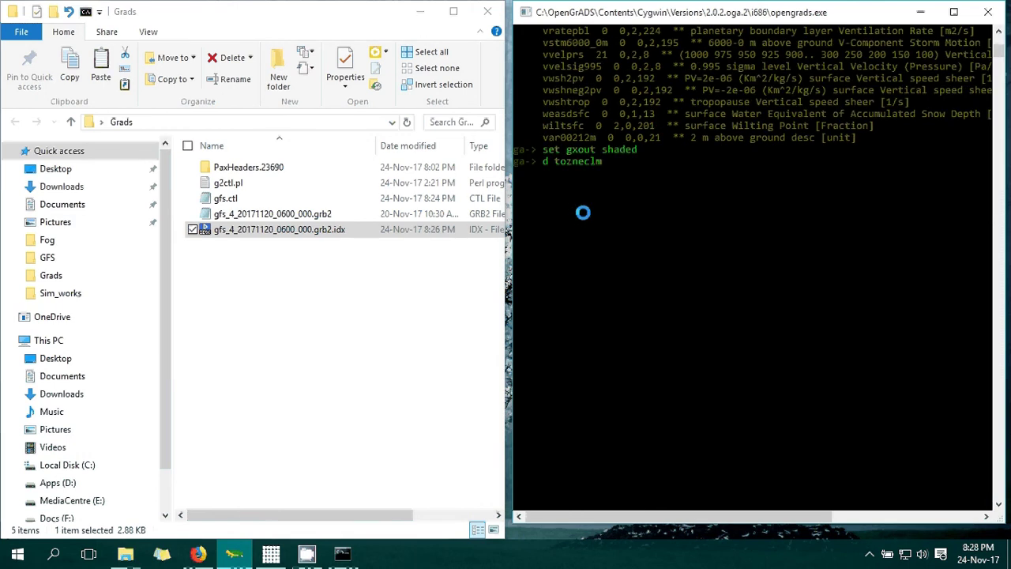
Bring the GrADS 2.0.2.oga.2 window with the shaded ozone map forward and place it beside the console
{"action": "key", "text": "alt+Tab"}
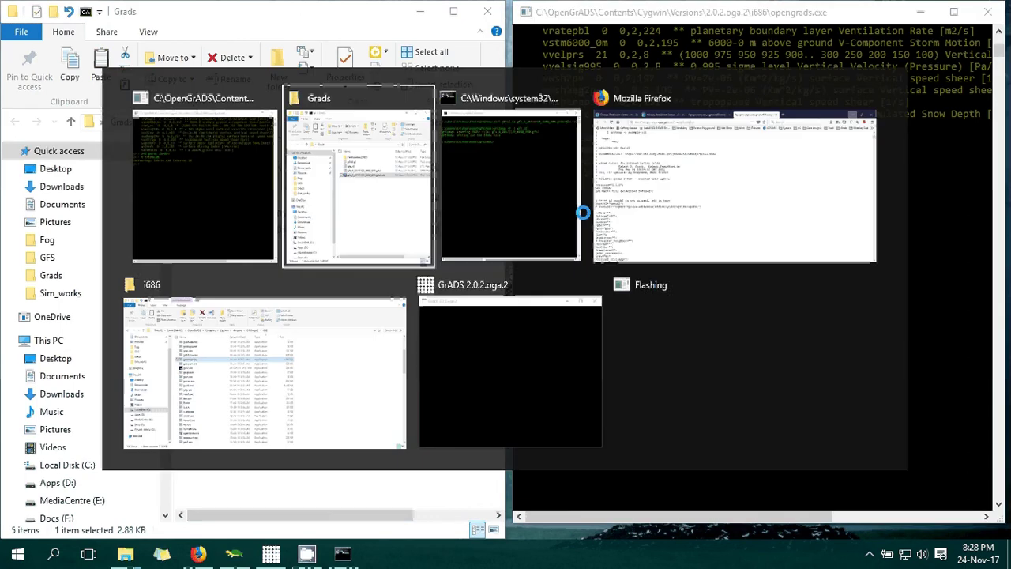
{"action": "key", "text": "Tab"}
{"action": "key", "text": "Tab"}
{"action": "key", "text": "Tab"}
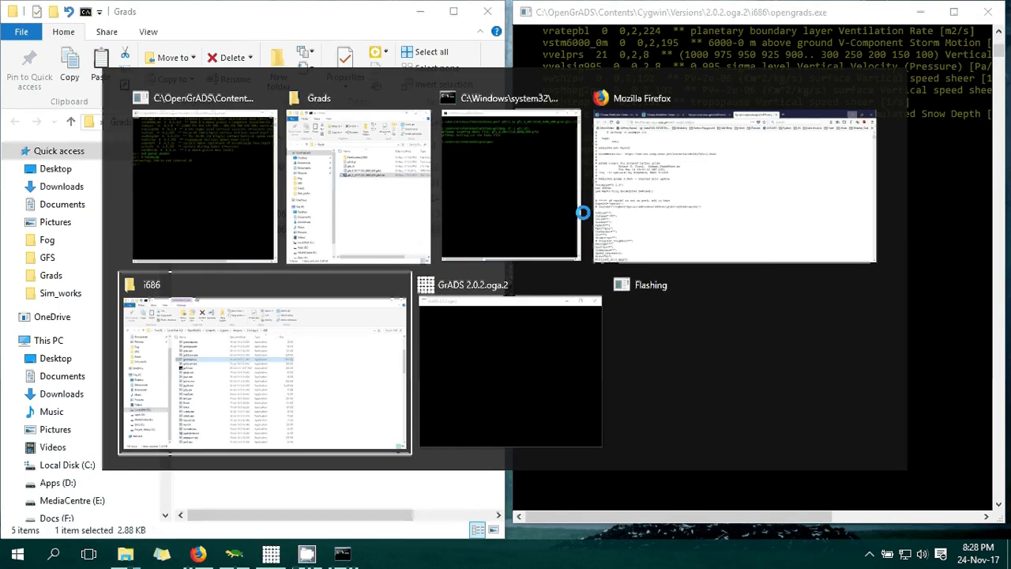
{"action": "key", "text": "Tab"}
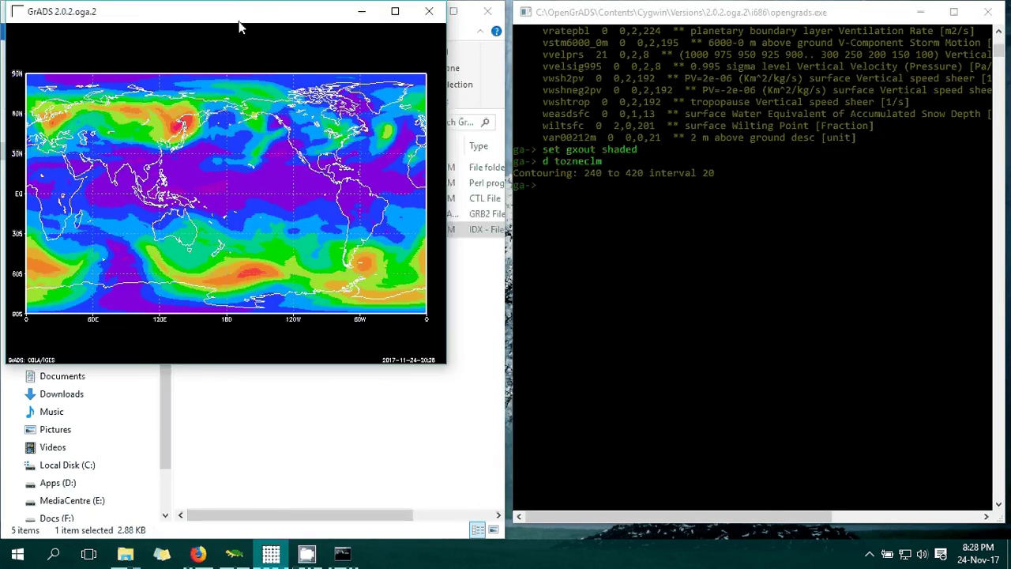
{"action": "left_click_drag", "start_coordinate": [241, 27], "coordinate": [284, 71]}
{"action": "left_click", "coordinate": [558, 191]}
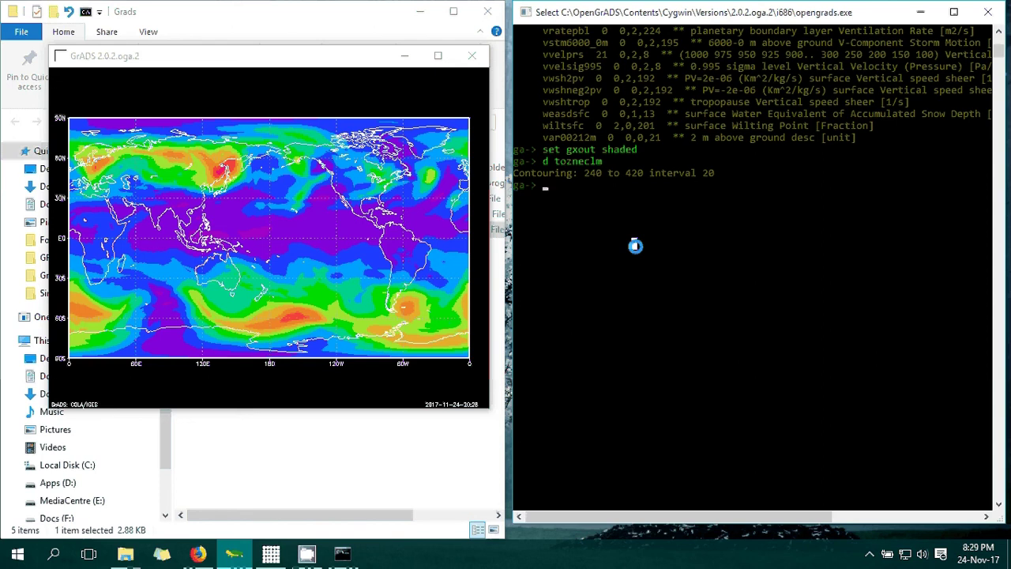
Enter the command 'printim output.png white' at the ga-> prompt
{"action": "type", "text": "p"}
{"action": "key", "text": "BackSpace"}
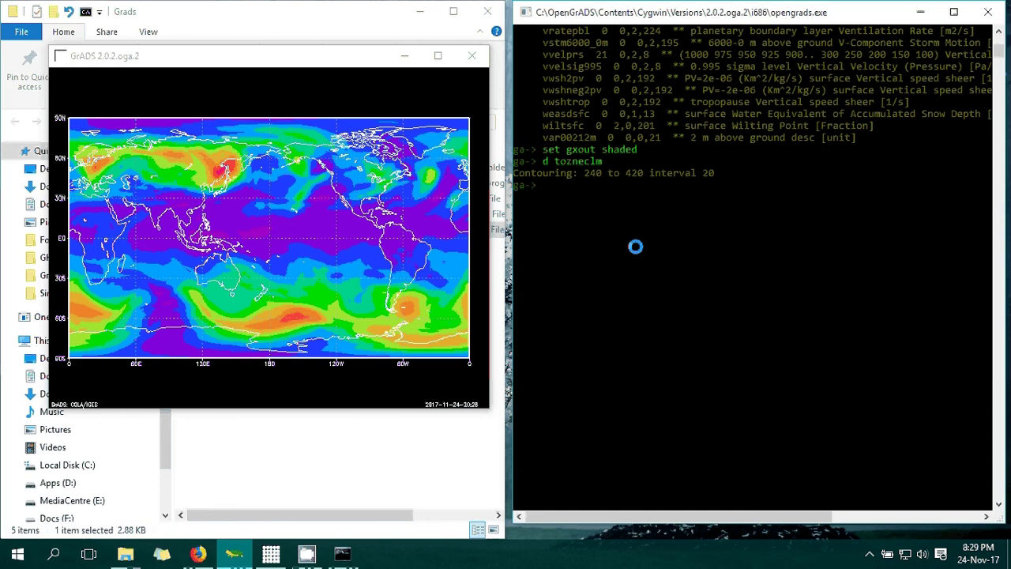
{"action": "type", "text": "print im"}
{"action": "key", "text": "BackSpace"}
{"action": "key", "text": "BackSpace"}
{"action": "key", "text": "BackSpace"}
{"action": "type", "text": "im f="}
{"action": "key", "text": "BackSpace"}
{"action": "key", "text": "BackSpace"}
{"action": "type", "text": "output.png"}
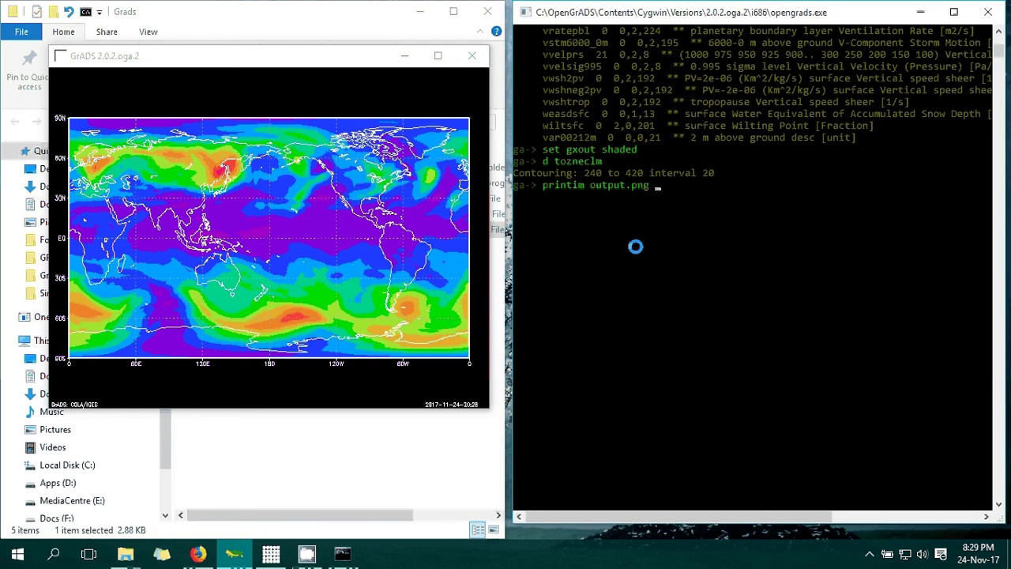
{"action": "type", "text": " white"}
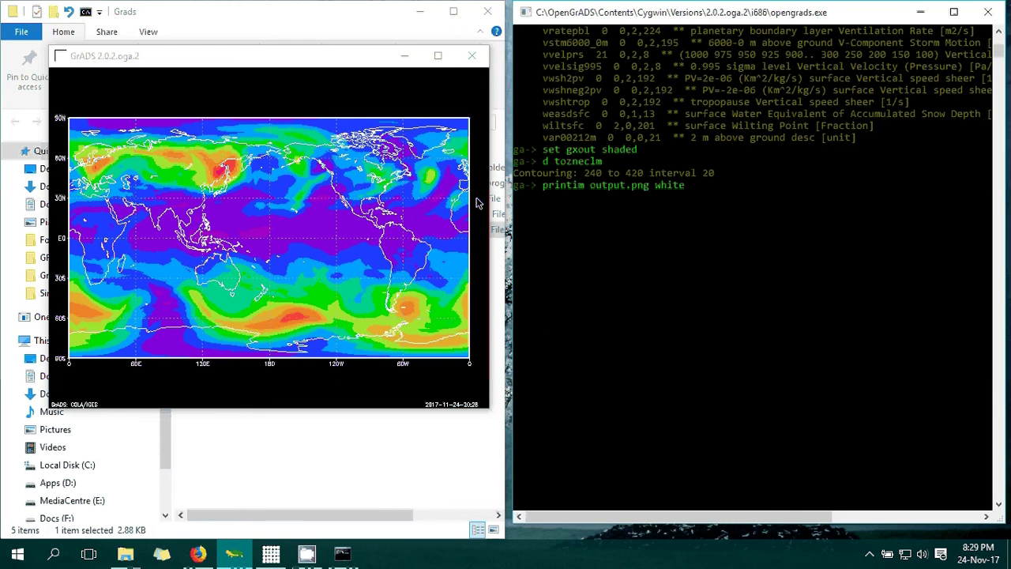
Exit Select mode in the console and bring the Grads folder in File Explorer back into view
{"action": "left_click", "coordinate": [758, 244]}
{"action": "key", "text": "Escape"}
{"action": "left_click", "coordinate": [249, 265]}
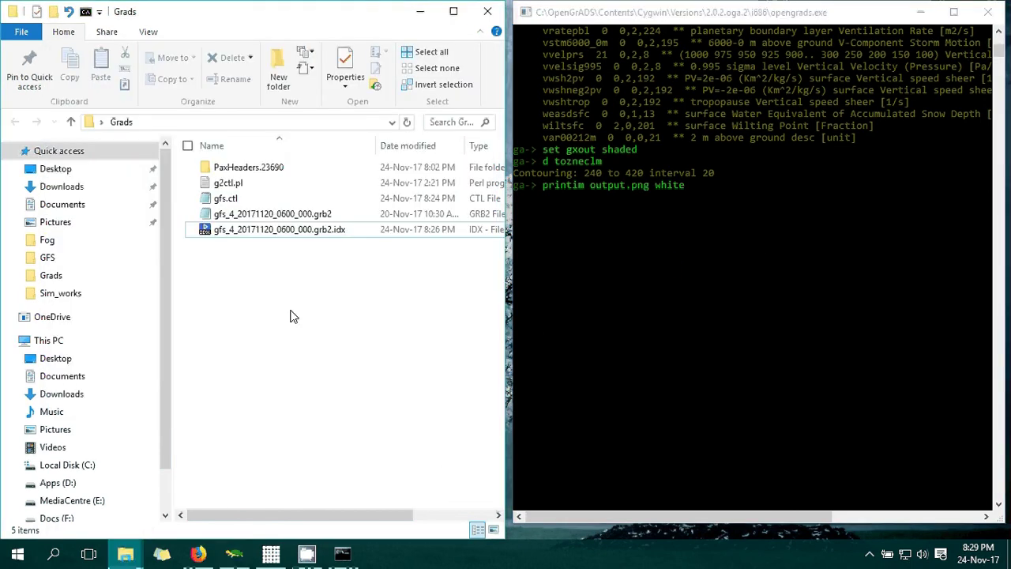
Run printim to create output.png, then open it from the Grads folder in Photos
{"action": "left_click", "coordinate": [670, 265]}
{"action": "key", "text": "Return"}
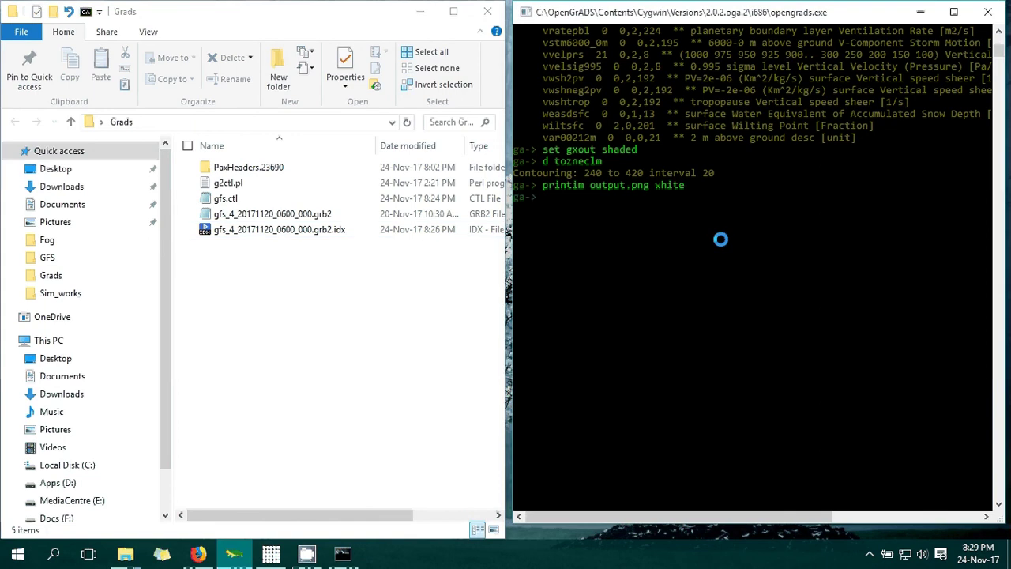
{"action": "left_click", "coordinate": [233, 249]}
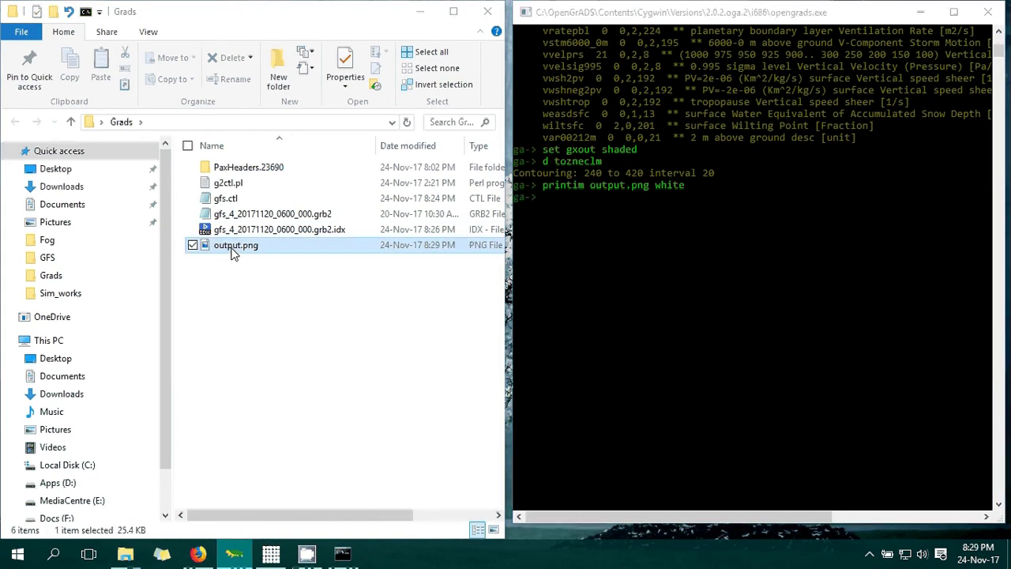
{"action": "double_click", "coordinate": [233, 250]}
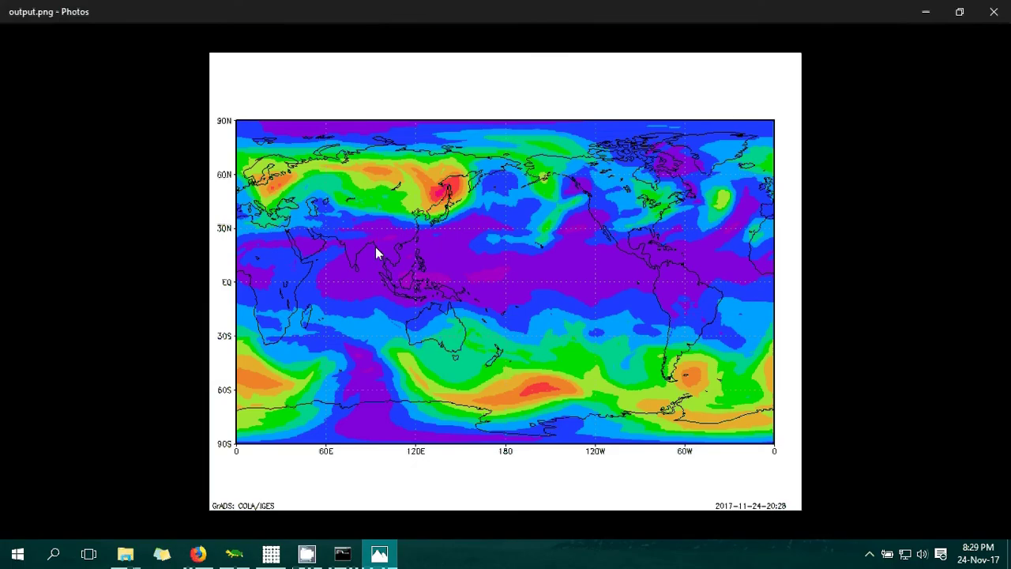
{"action": "scroll", "coordinate": [465, 292], "scroll_direction": "up", "scroll_amount": 2}
{"action": "scroll", "coordinate": [467, 299], "scroll_direction": "down", "scroll_amount": 2}
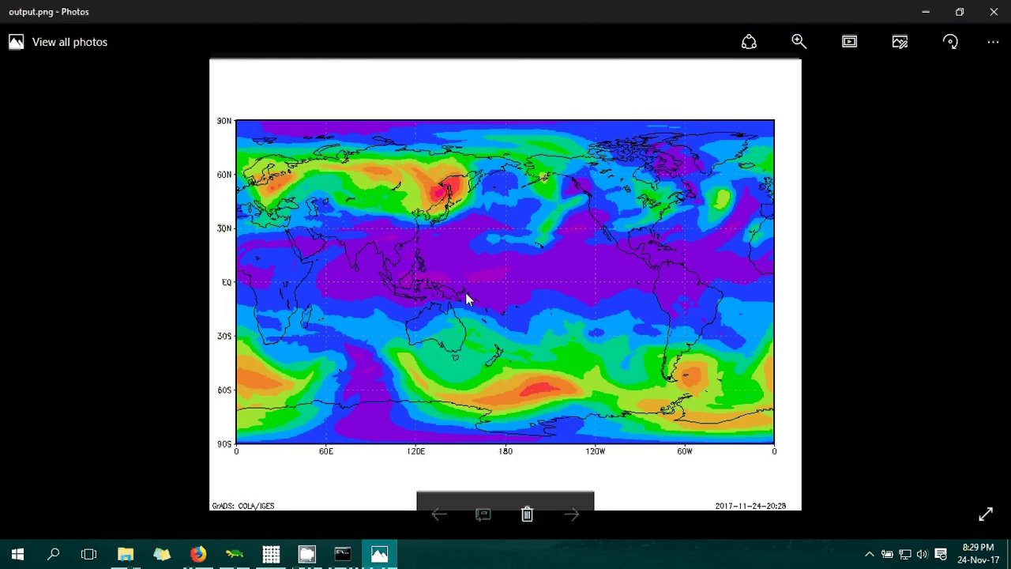